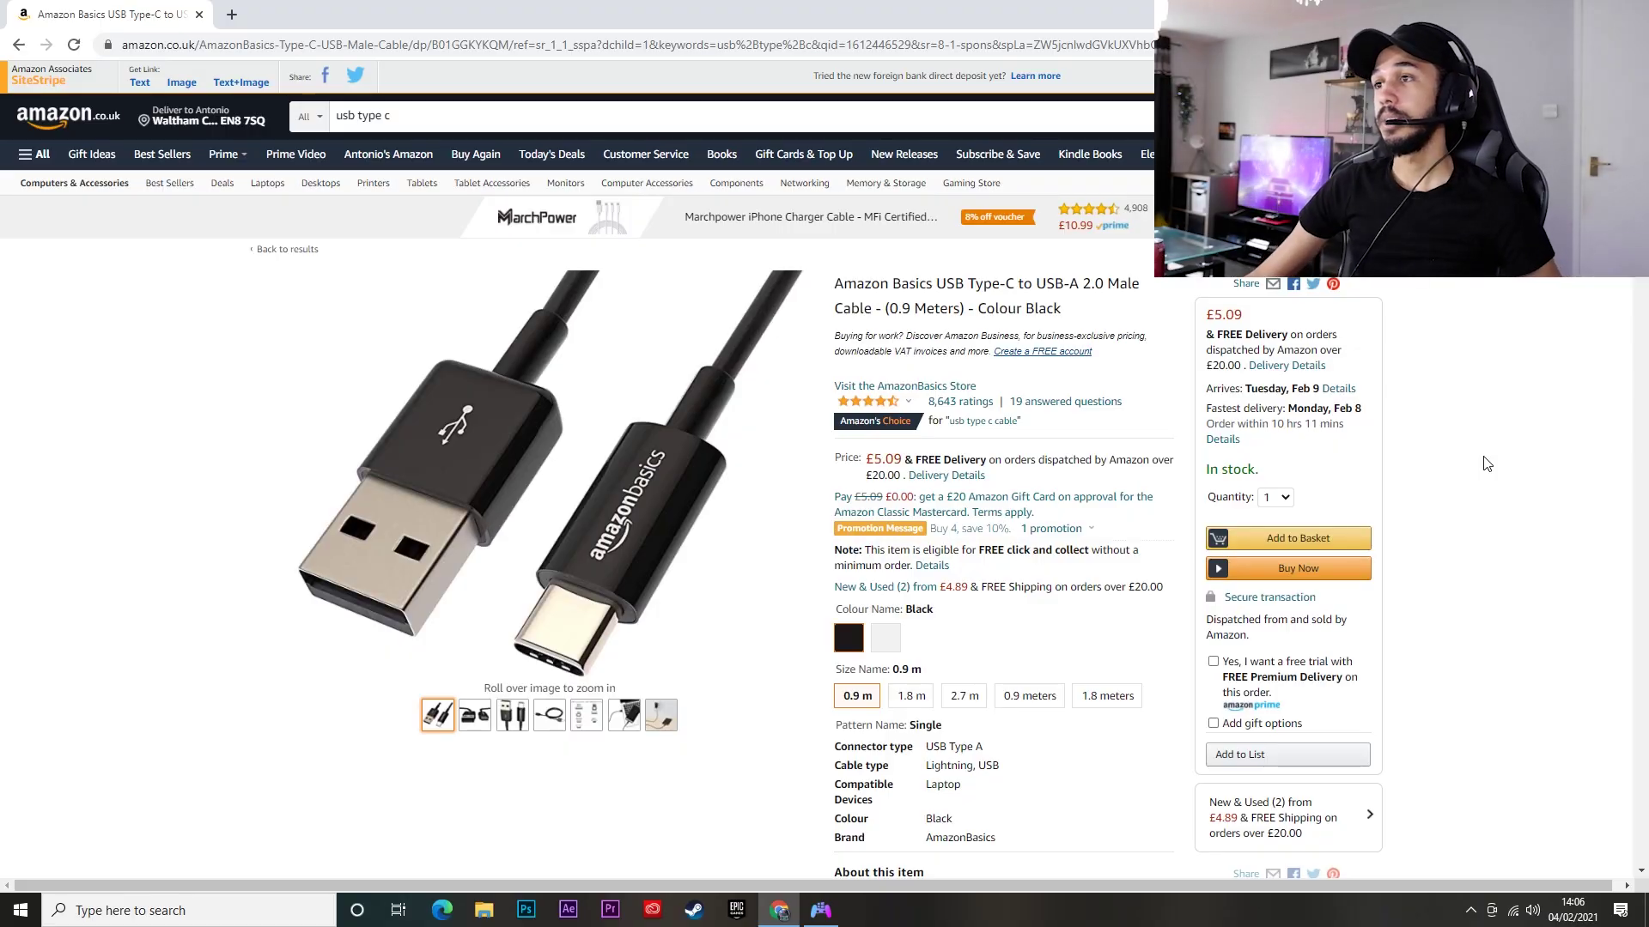
{"action": "mouse_move", "coordinate": [718, 678]}
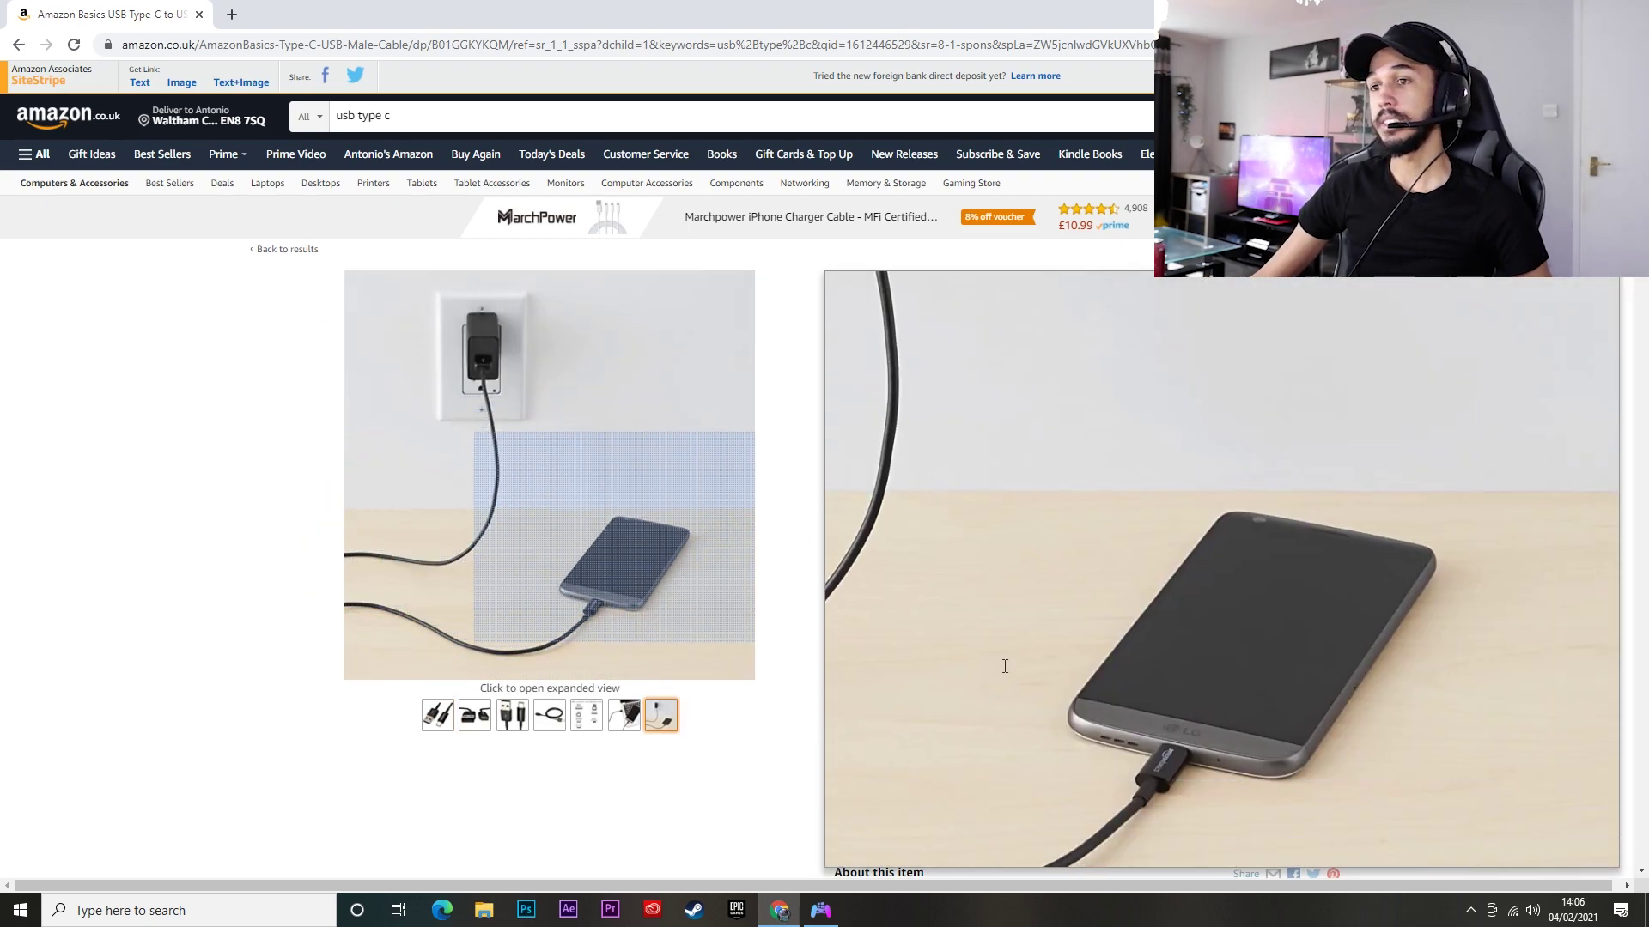
{"action": "mouse_move", "coordinate": [532, 733]}
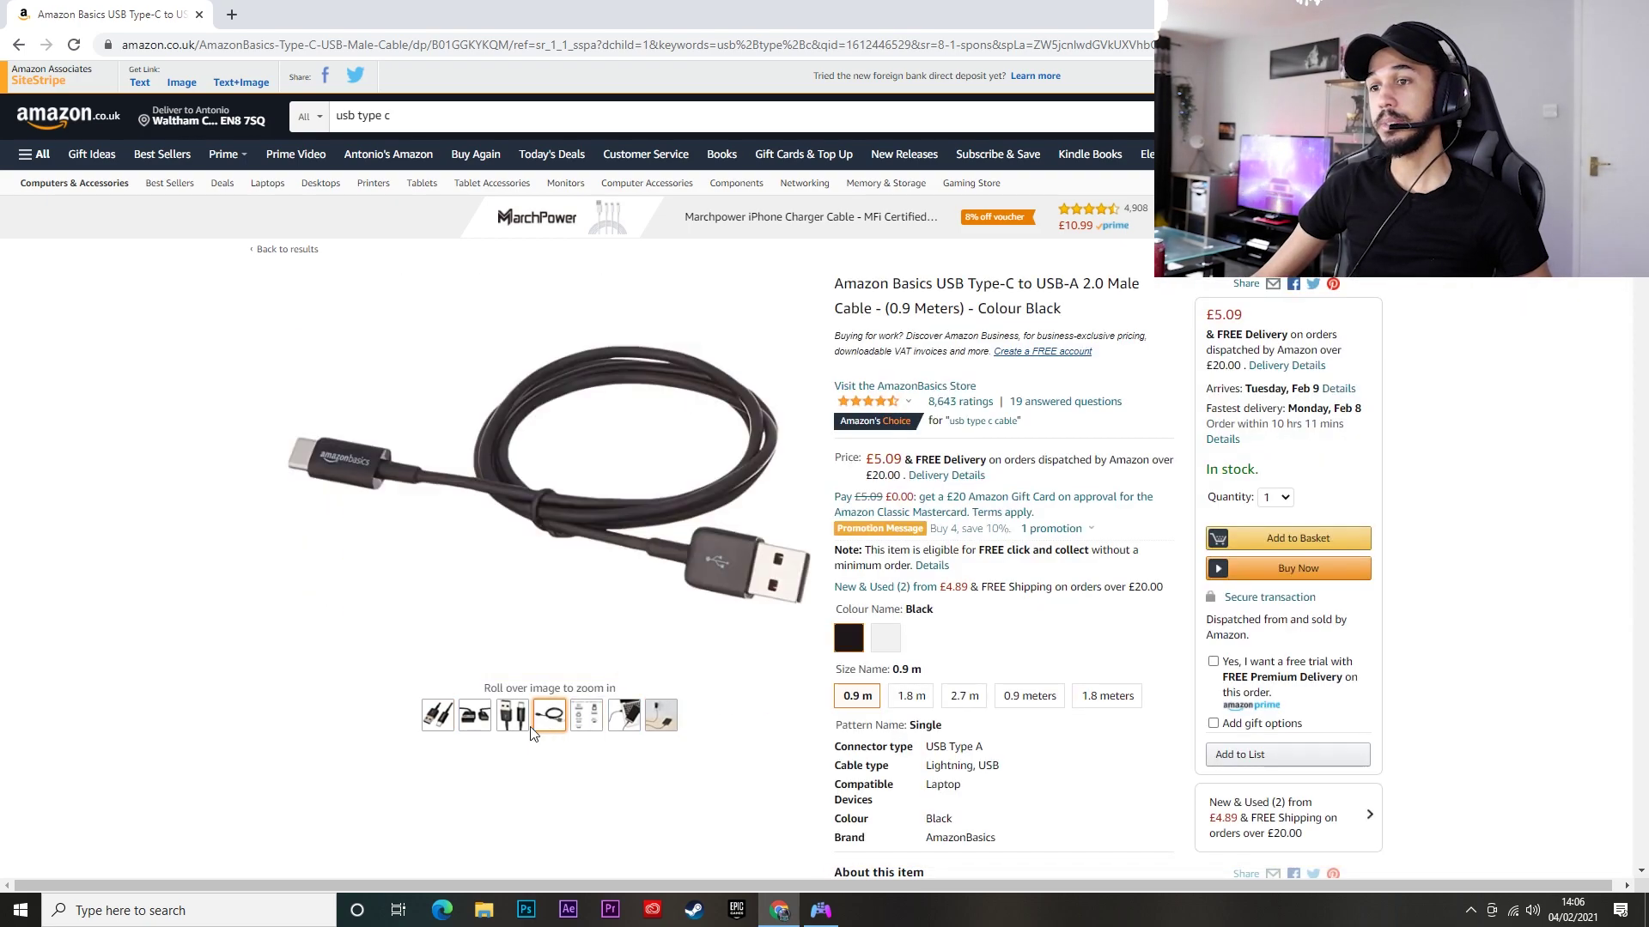
{"action": "scroll", "coordinate": [1072, 579], "scroll_direction": "down", "scroll_amount": 2}
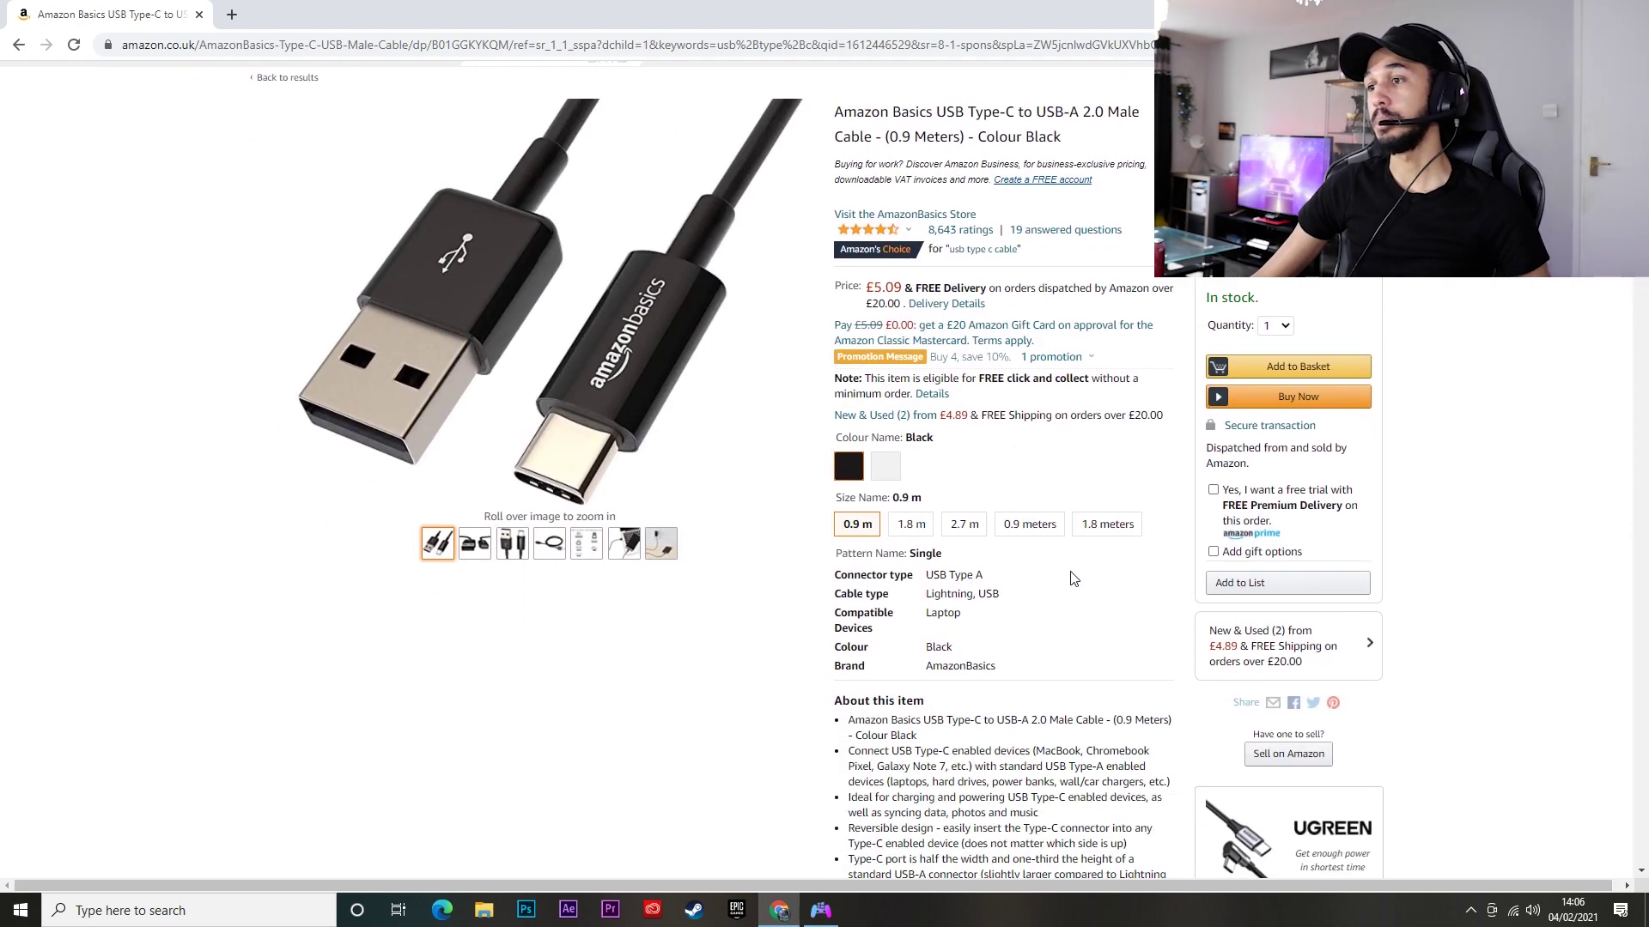
{"action": "scroll", "coordinate": [1072, 579], "scroll_direction": "down", "scroll_amount": 3}
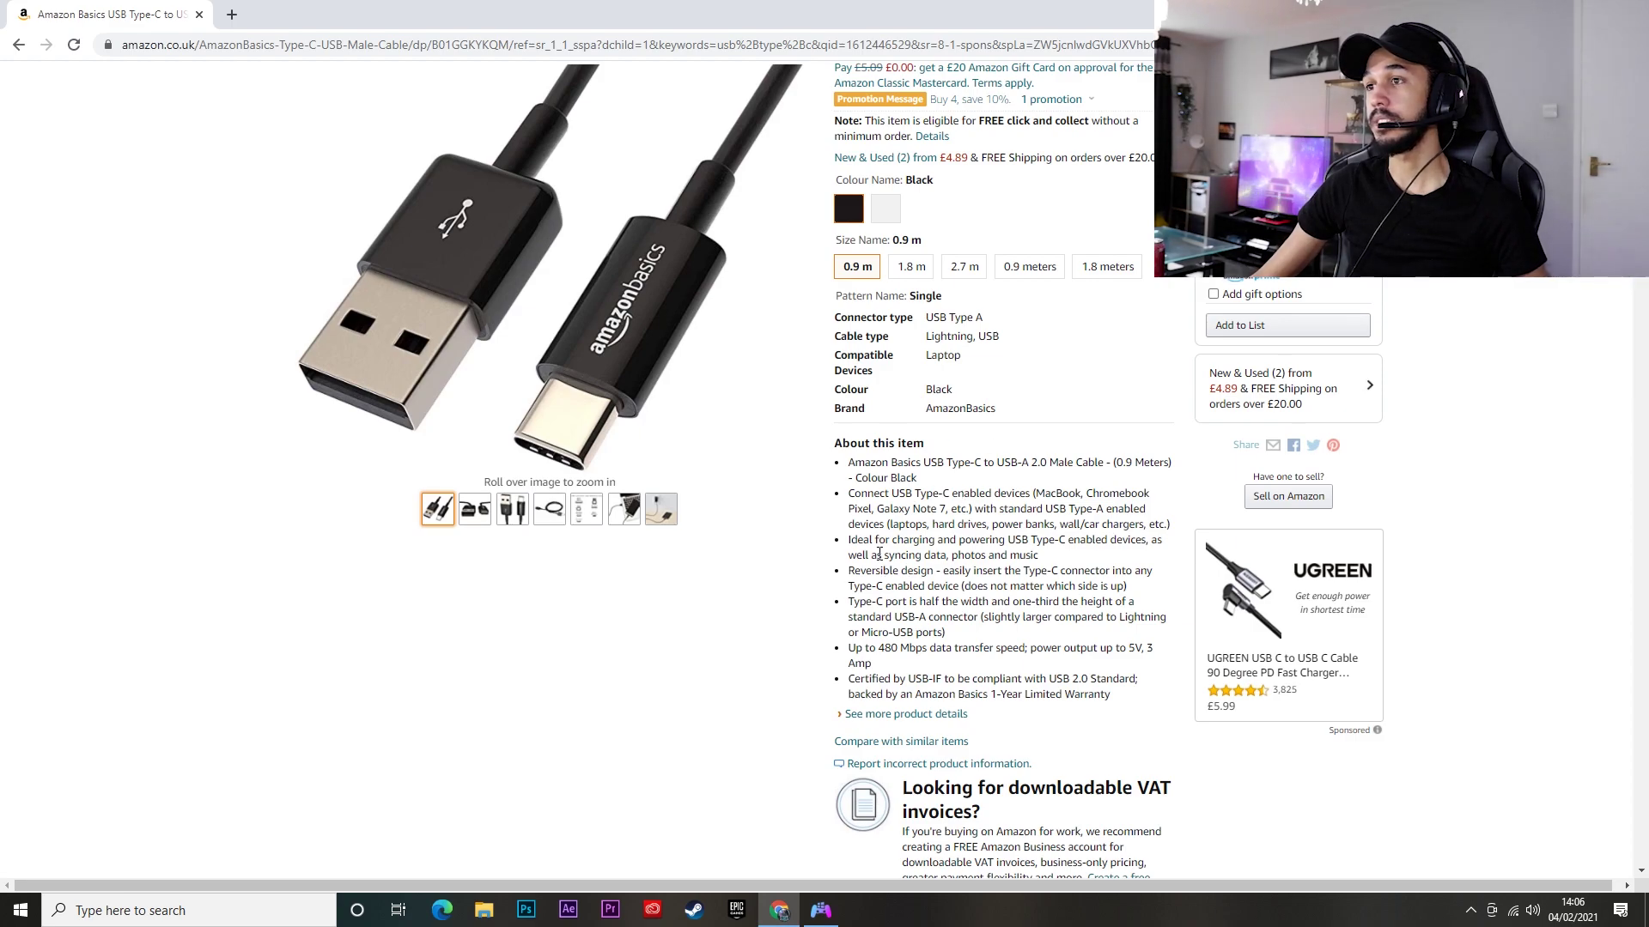
{"action": "left_click_drag", "start_coordinate": [839, 447], "coordinate": [945, 451]}
{"action": "left_click", "coordinate": [1024, 687]}
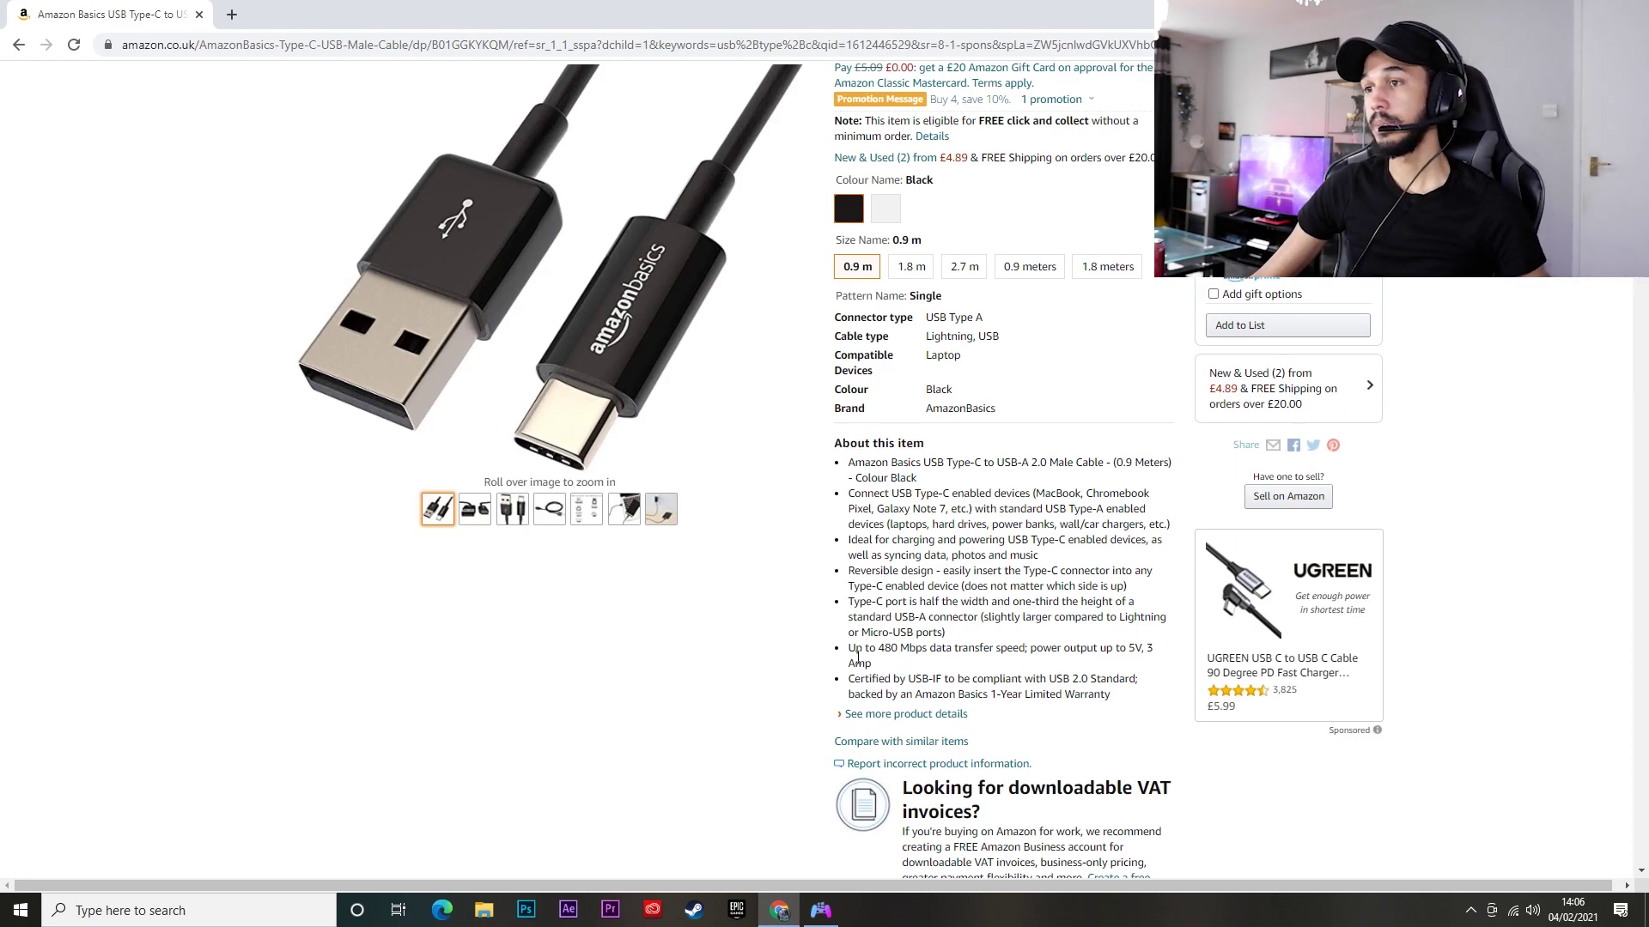
{"action": "left_click_drag", "start_coordinate": [849, 651], "coordinate": [911, 658]}
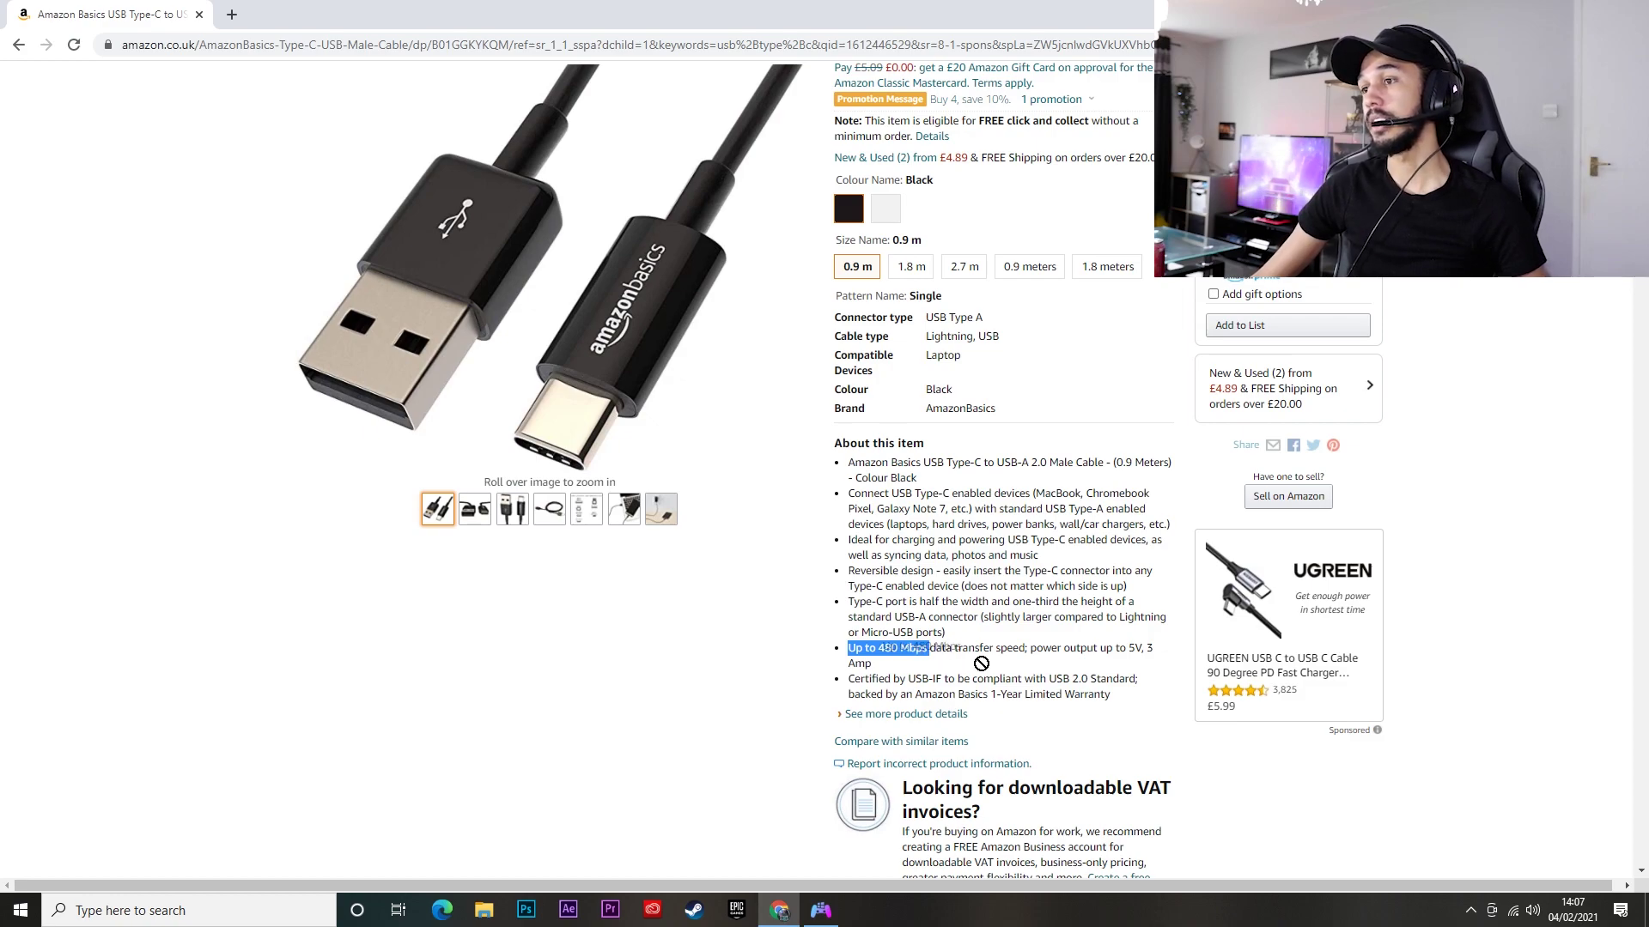
{"action": "left_click", "coordinate": [1012, 656]}
{"action": "left_click_drag", "start_coordinate": [1023, 652], "coordinate": [944, 663]}
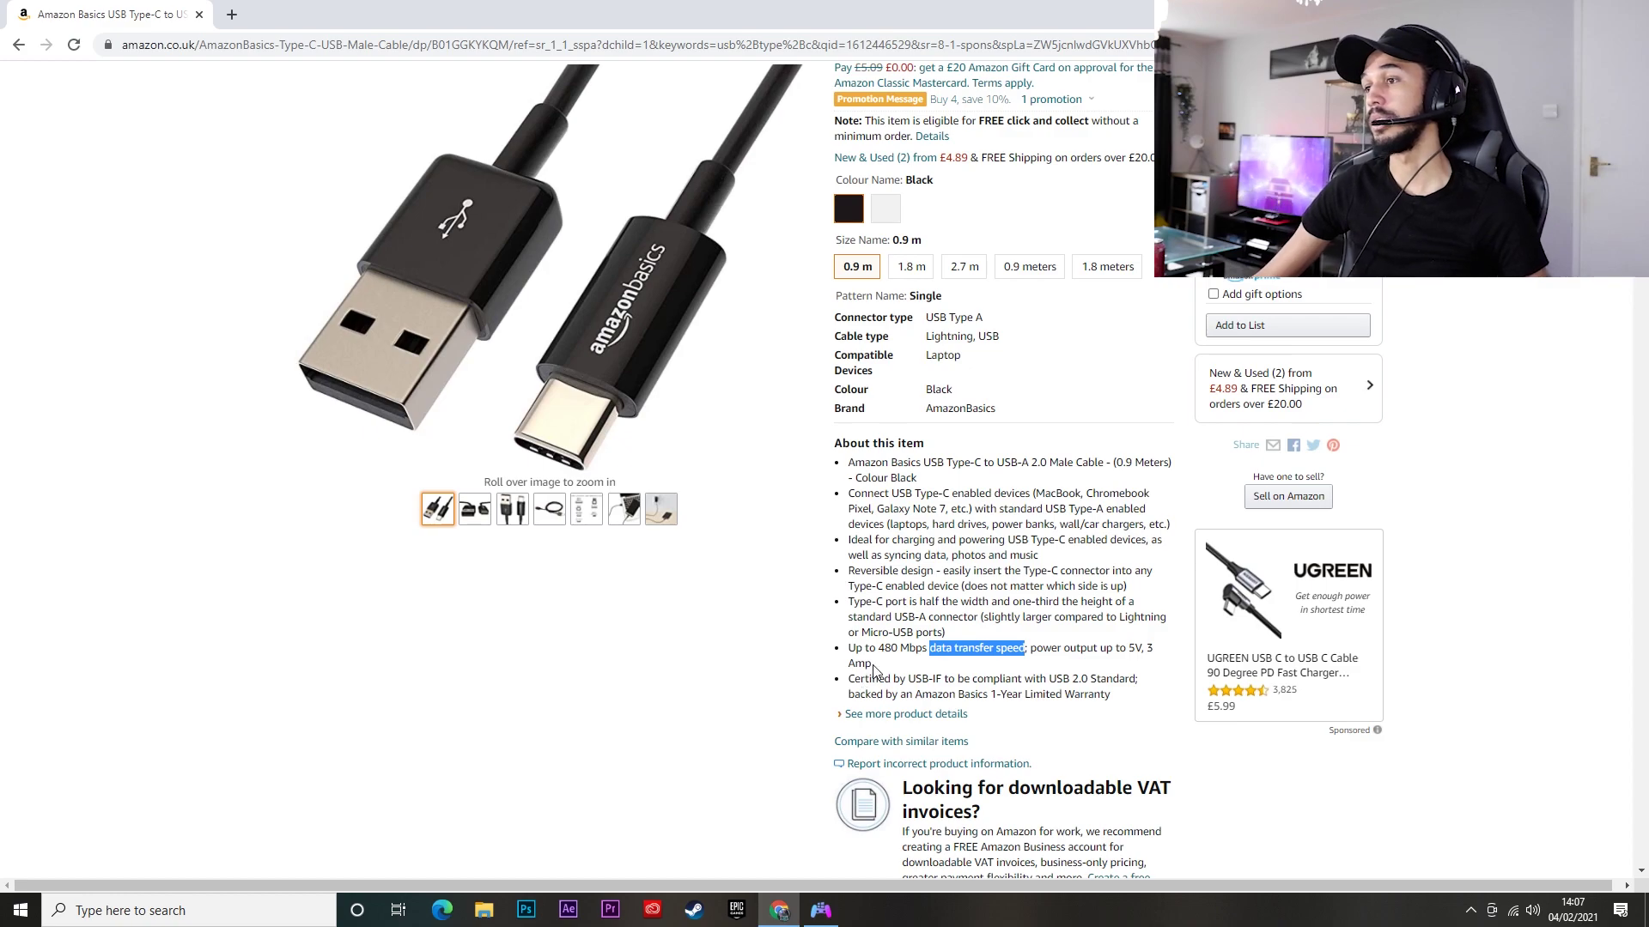
{"action": "scroll", "coordinate": [854, 679], "scroll_direction": "up", "scroll_amount": 4}
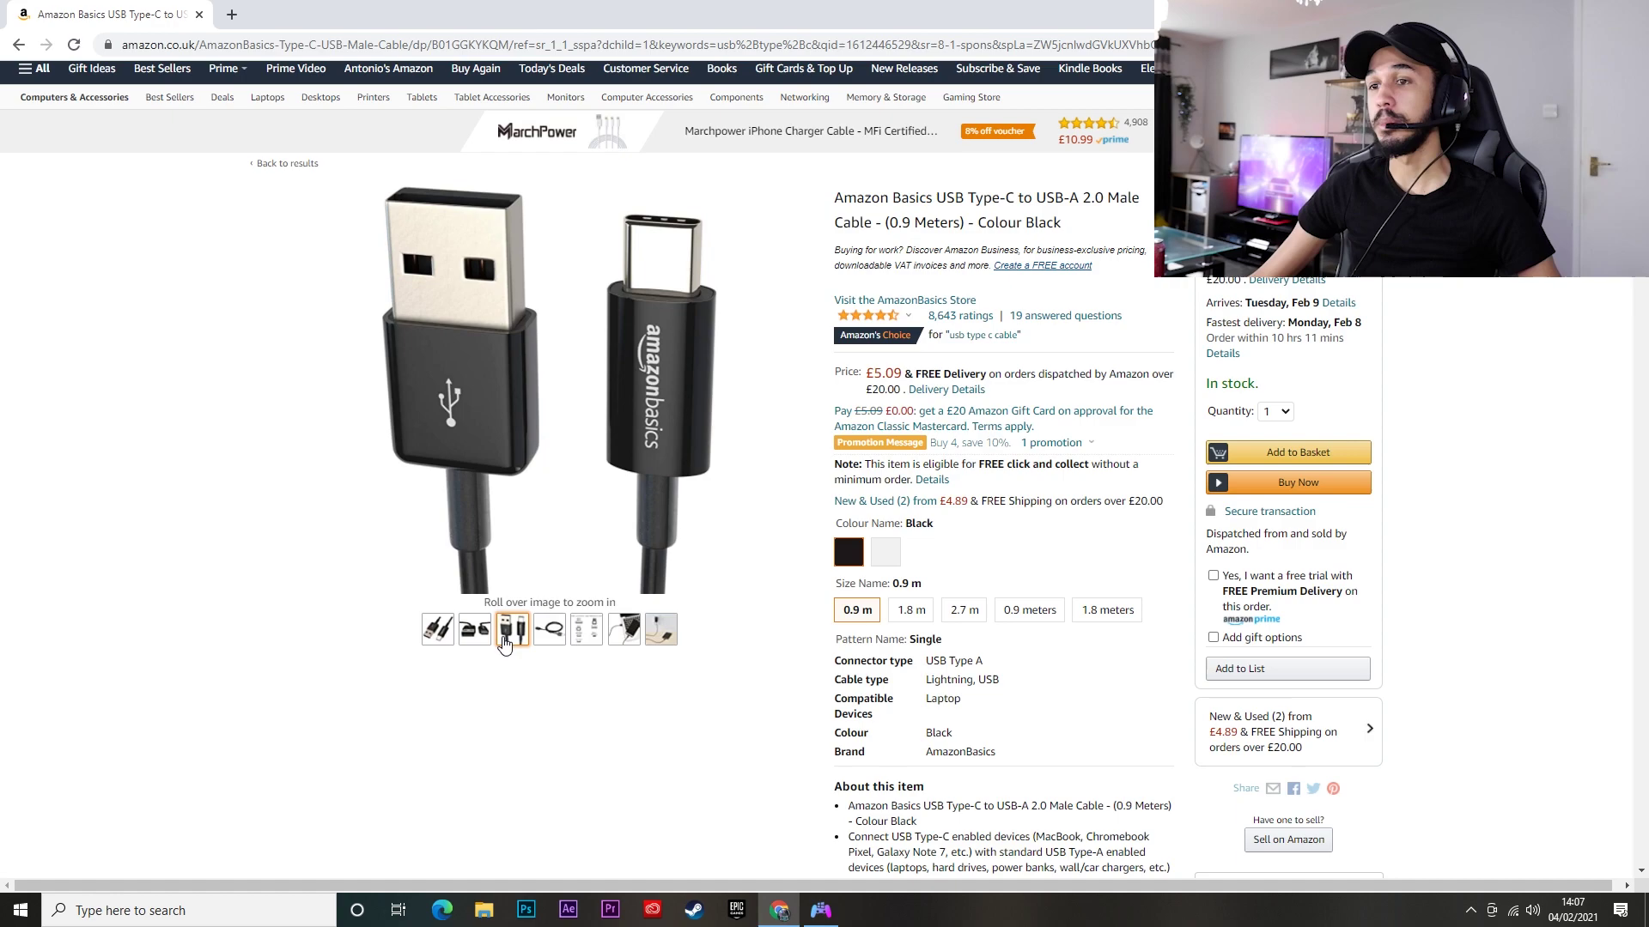
{"action": "mouse_move", "coordinate": [437, 629]}
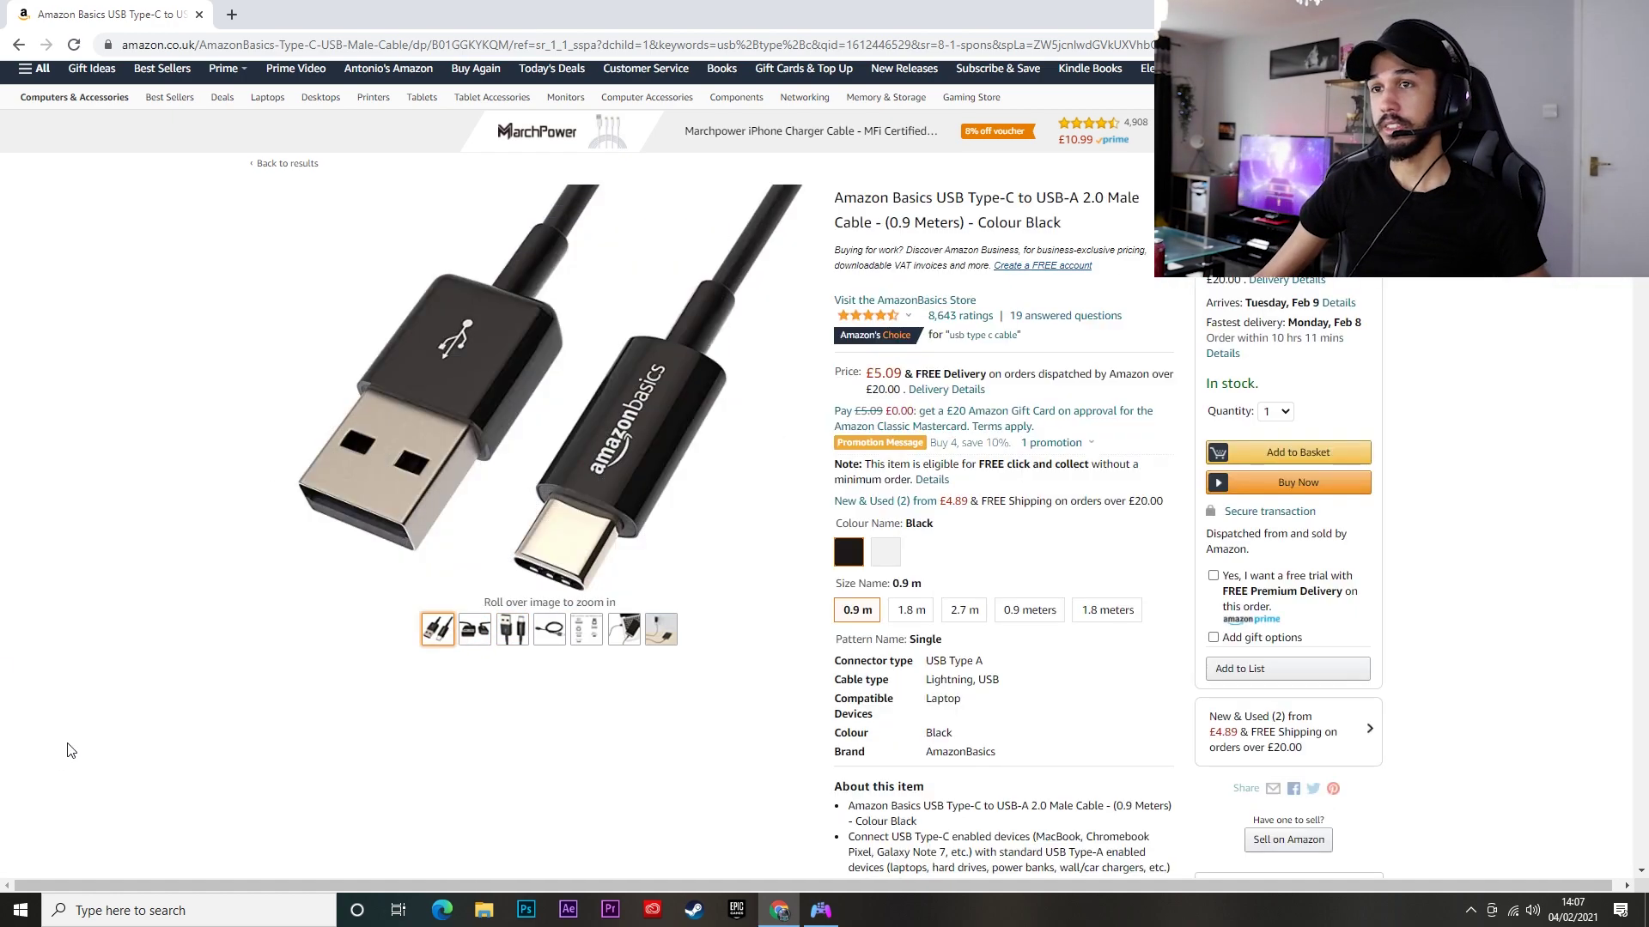
{"action": "mouse_move", "coordinate": [481, 369]}
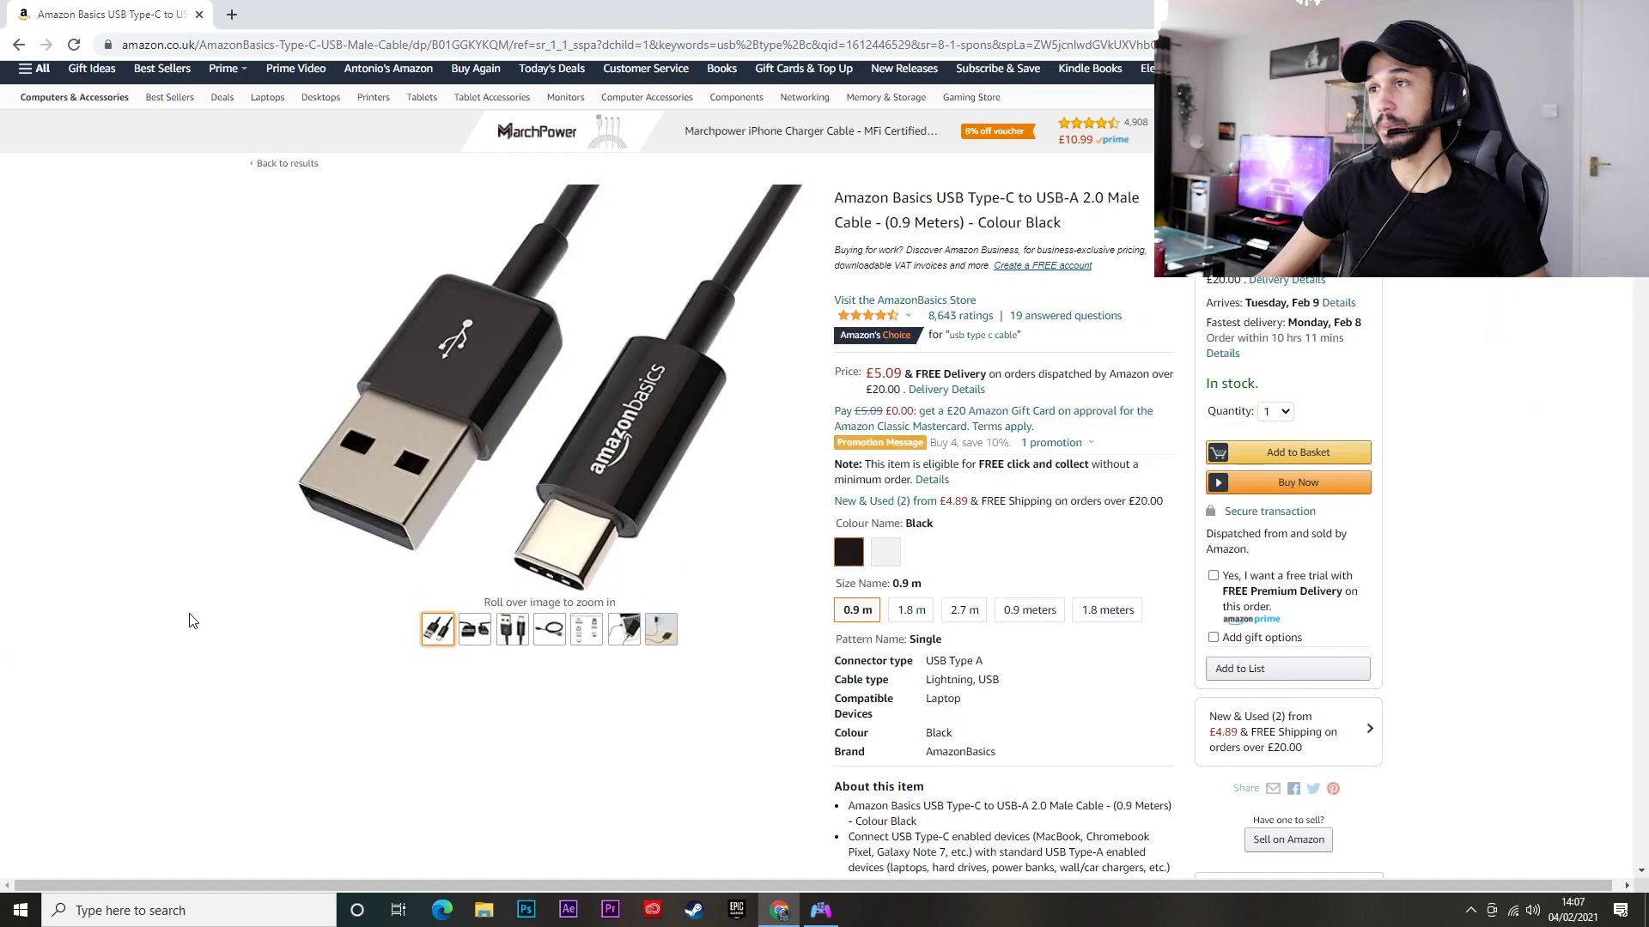
{"action": "mouse_move", "coordinate": [802, 578]}
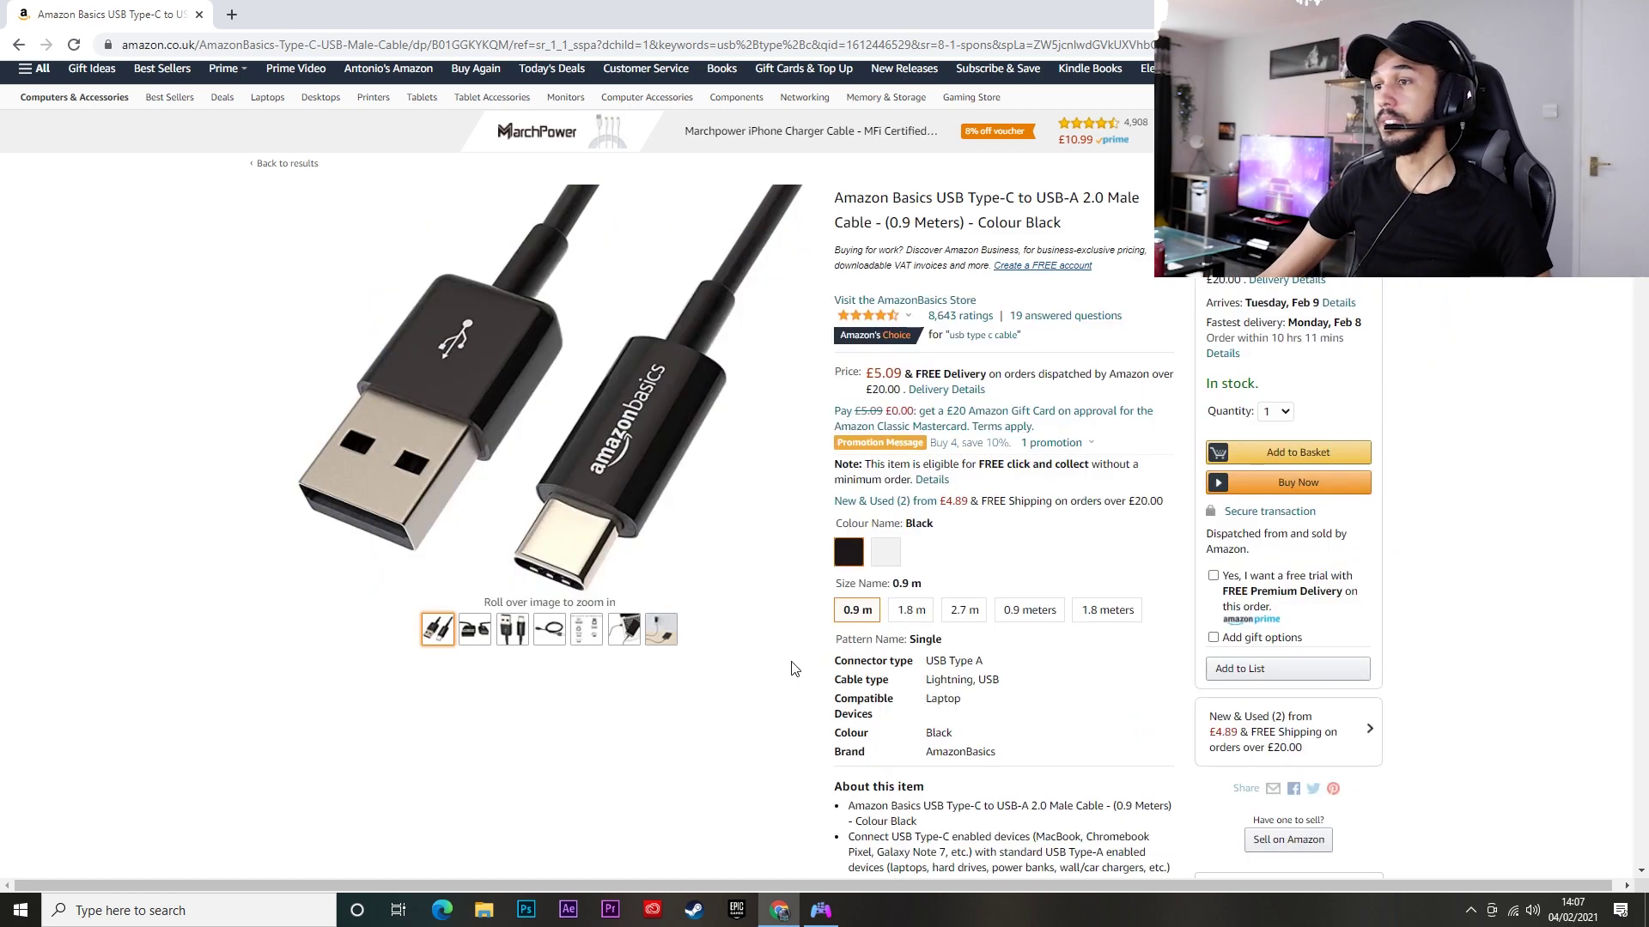
{"action": "scroll", "coordinate": [876, 739], "scroll_direction": "down", "scroll_amount": 4}
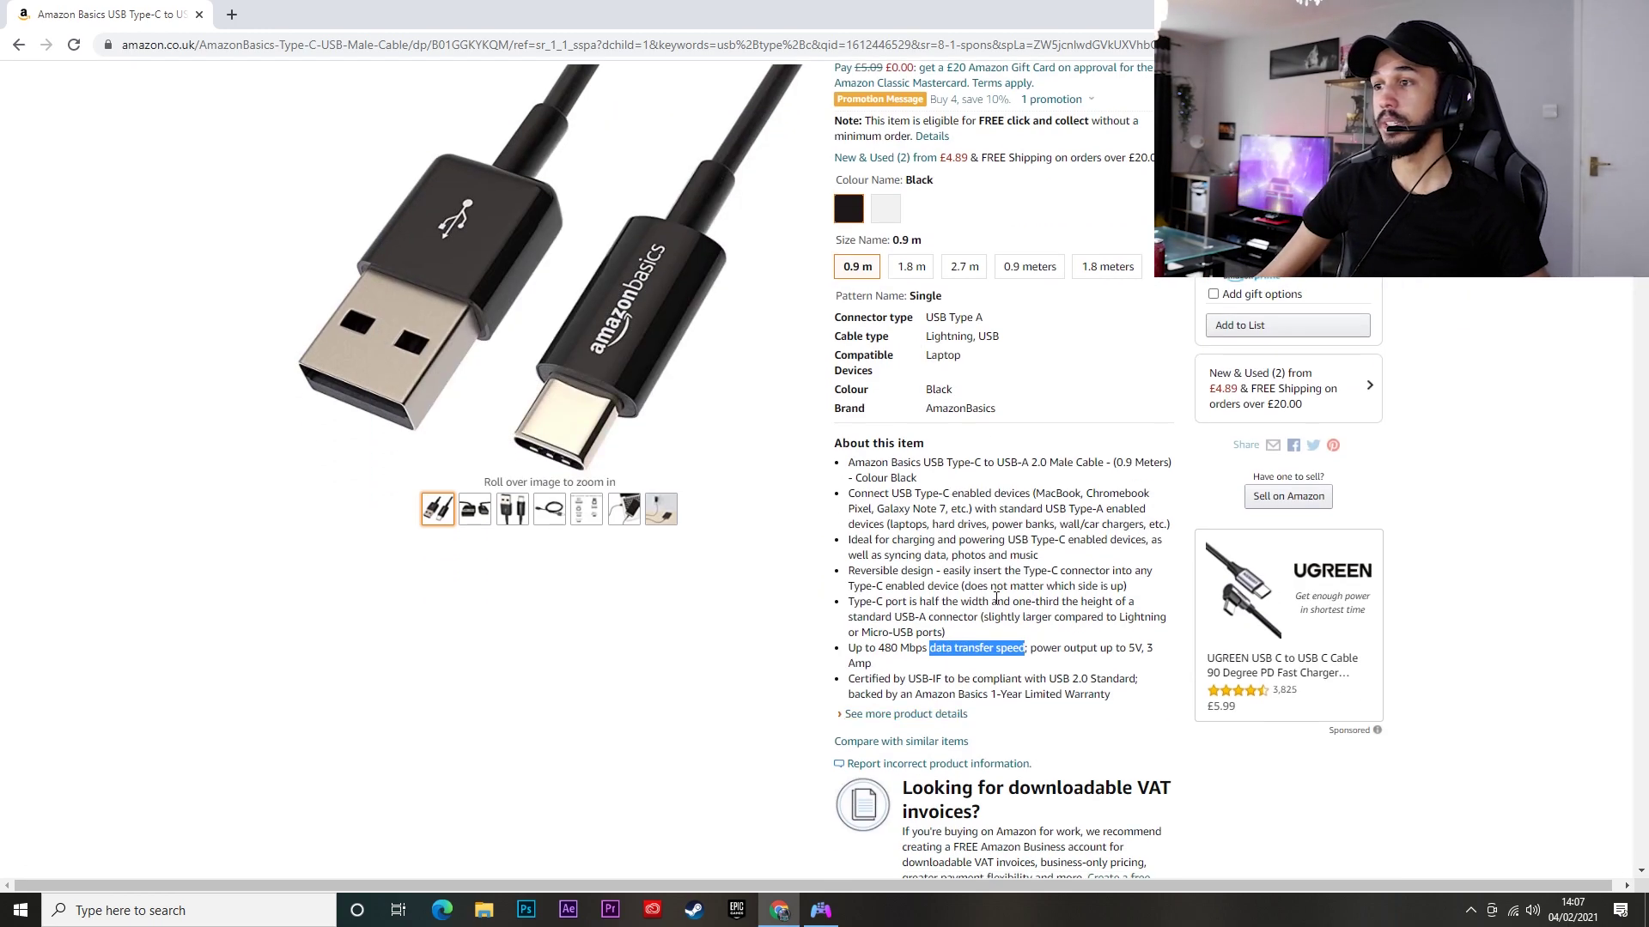
{"action": "left_click_drag", "start_coordinate": [1026, 655], "coordinate": [953, 657]}
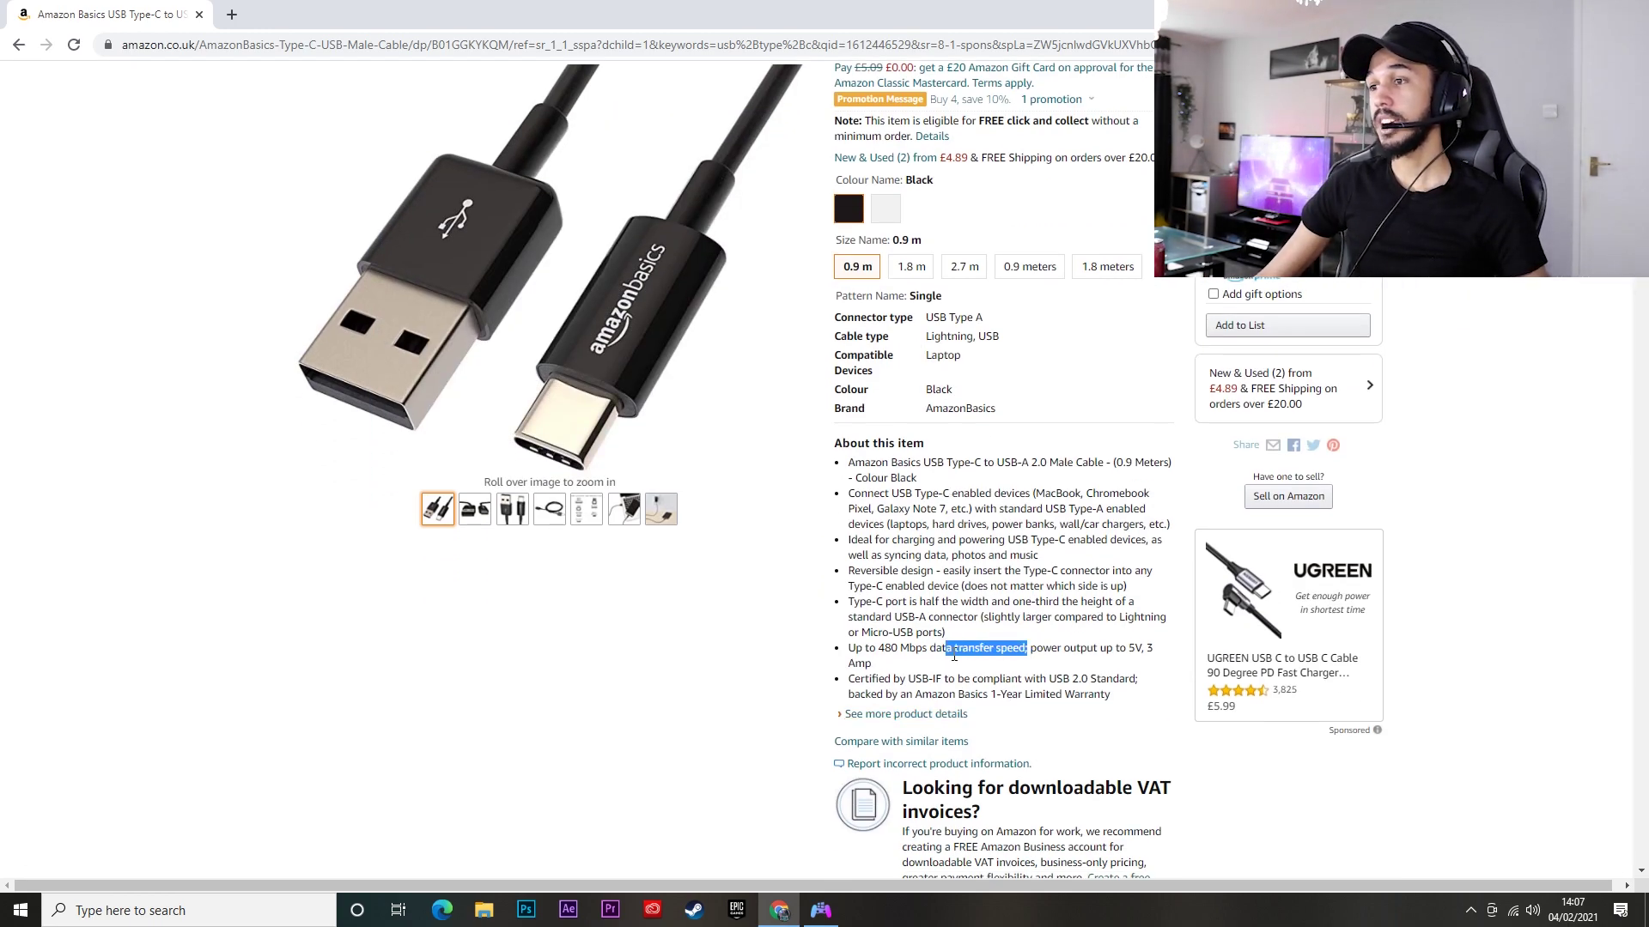
{"action": "left_click", "coordinate": [979, 659]}
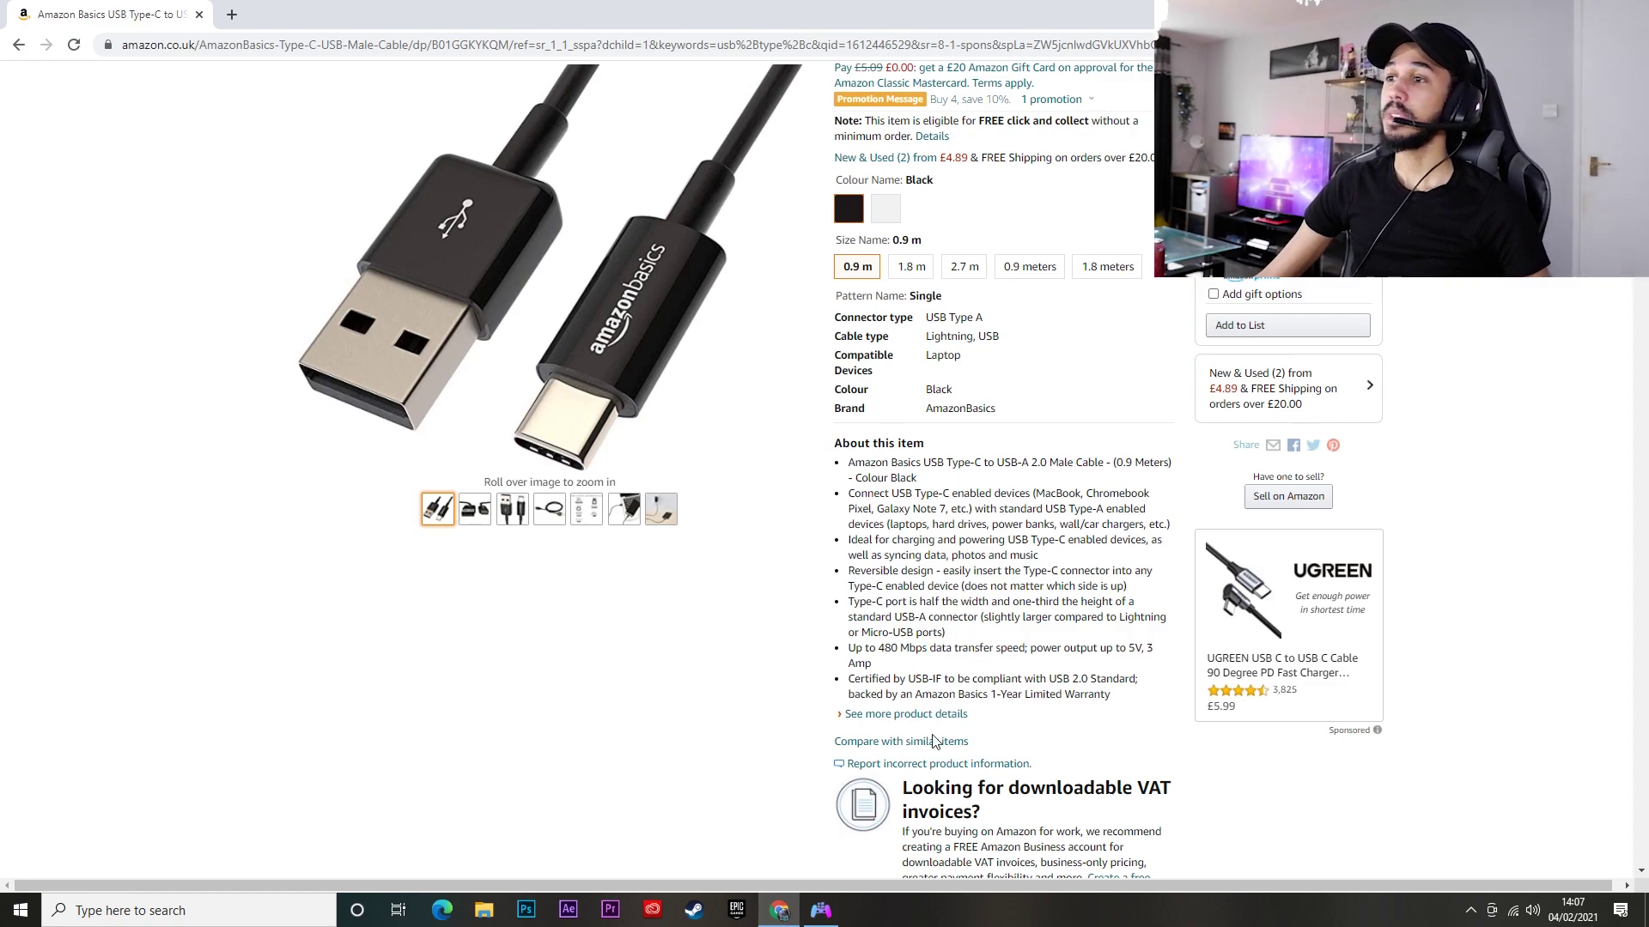
{"action": "scroll", "coordinate": [936, 743], "scroll_direction": "up", "scroll_amount": 5}
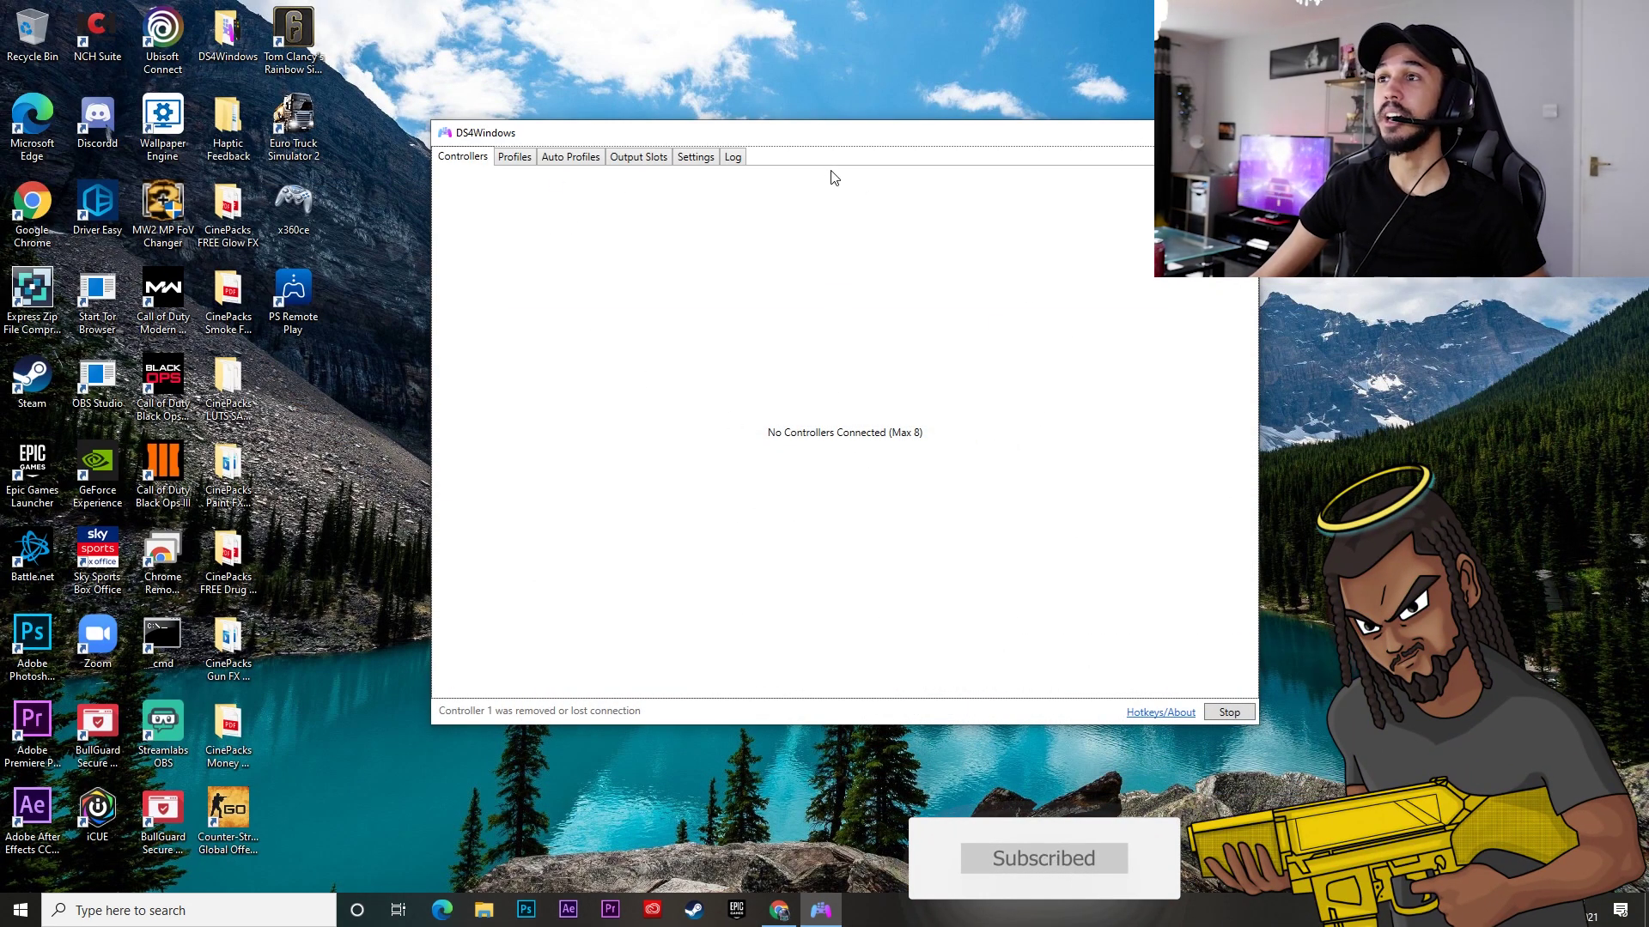
Search 'control' to open Control Panel and show Devices and Printers with the Wireless Controller
{"action": "left_click_drag", "start_coordinate": [790, 137], "coordinate": [795, 127]}
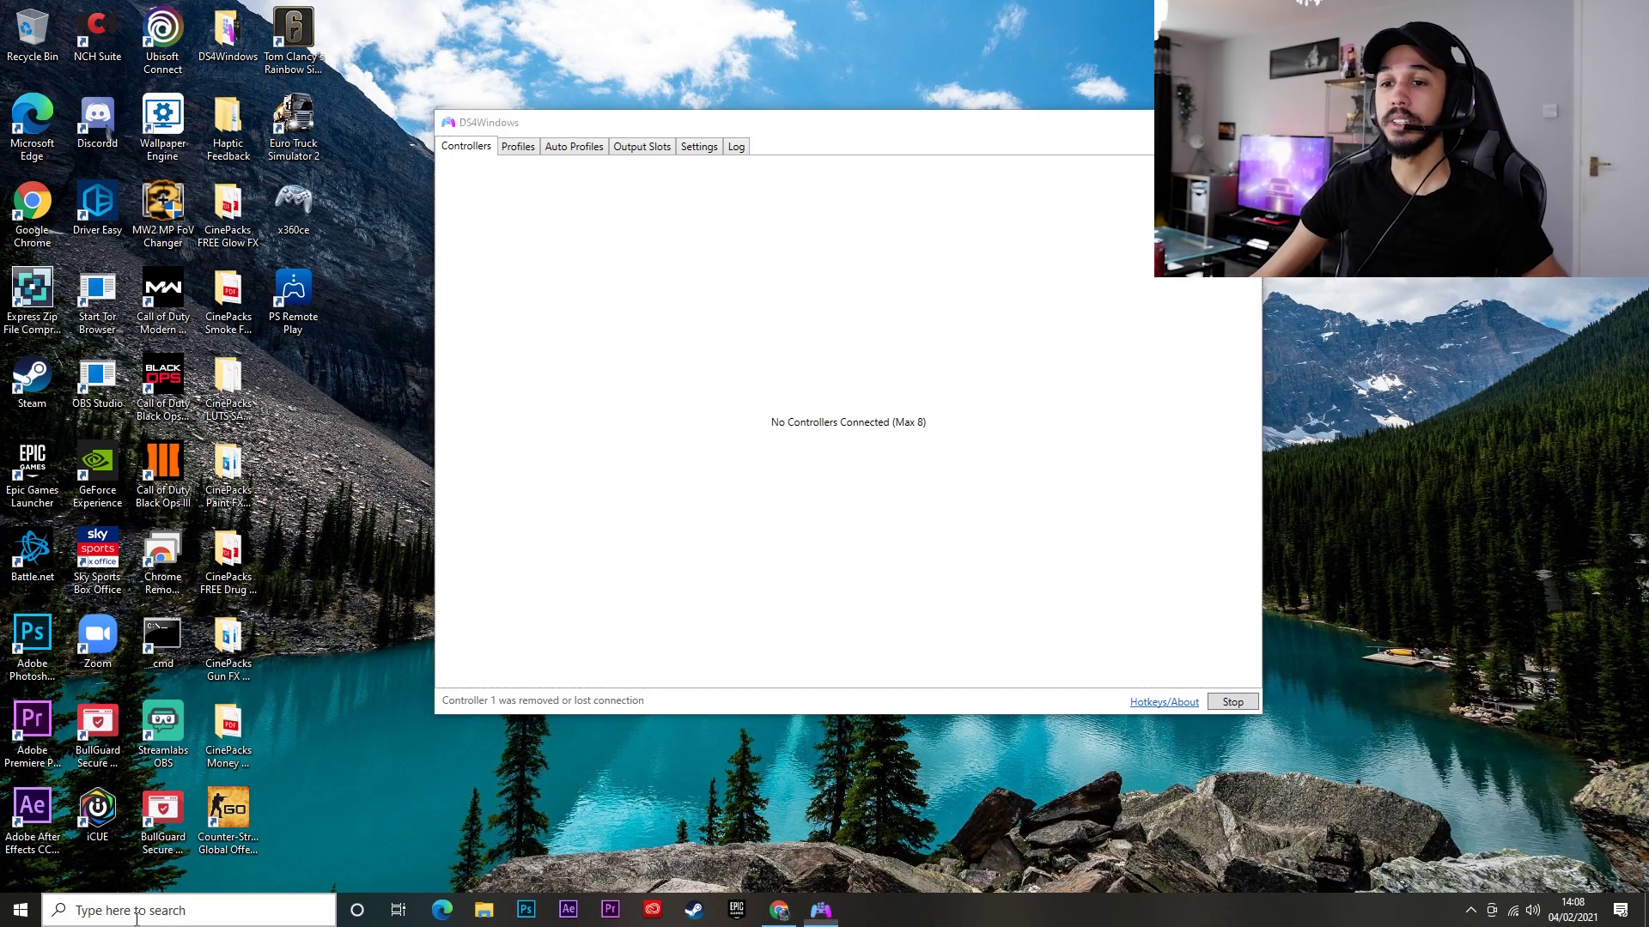
{"action": "left_click", "coordinate": [188, 911]}
{"action": "type", "text": "control"}
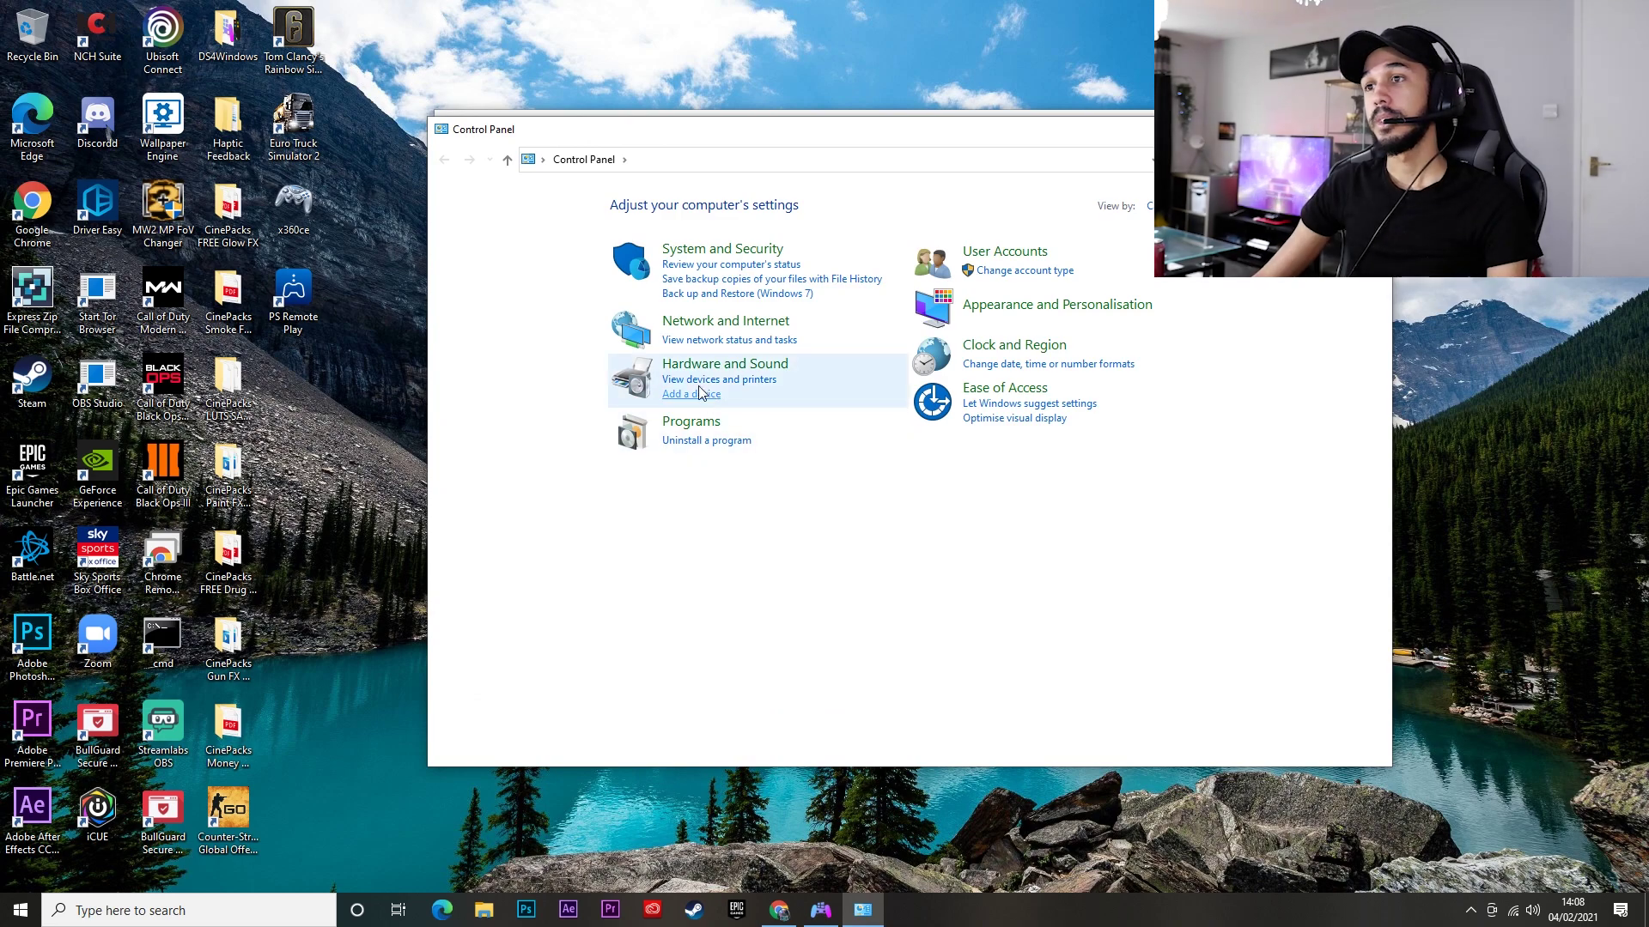
{"action": "left_click", "coordinate": [693, 381]}
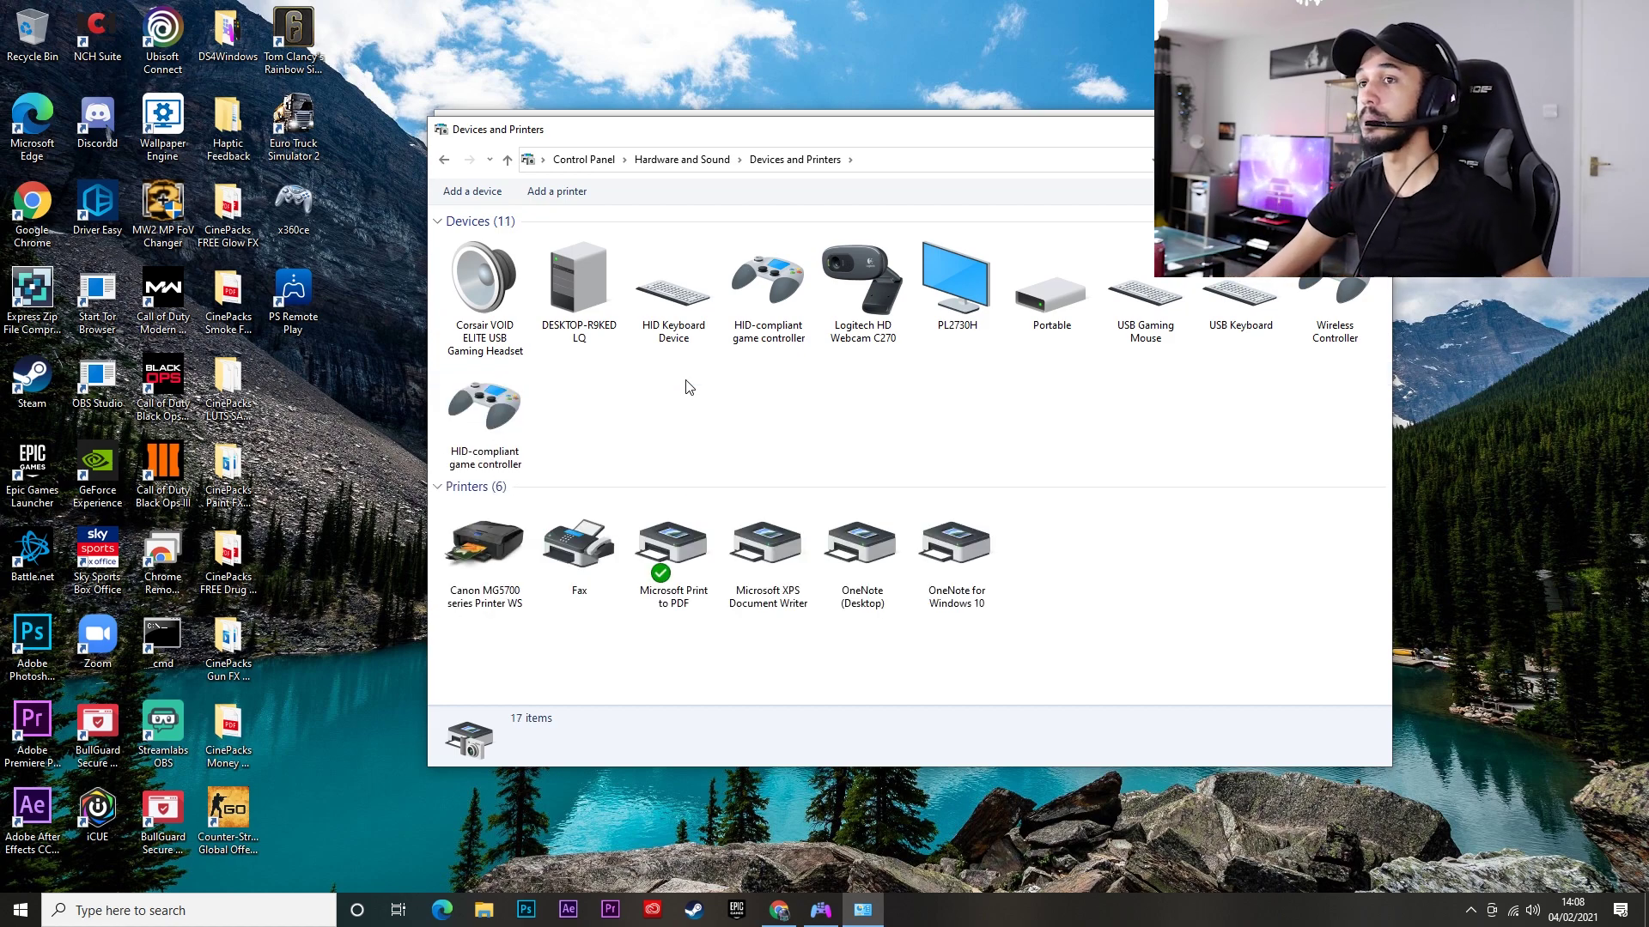
Open the Wireless Controller's properties and view its hardware functions
{"action": "double_click", "coordinate": [1341, 300]}
{"action": "left_click_drag", "start_coordinate": [1468, 286], "coordinate": [822, 210]}
{"action": "left_click", "coordinate": [824, 238]}
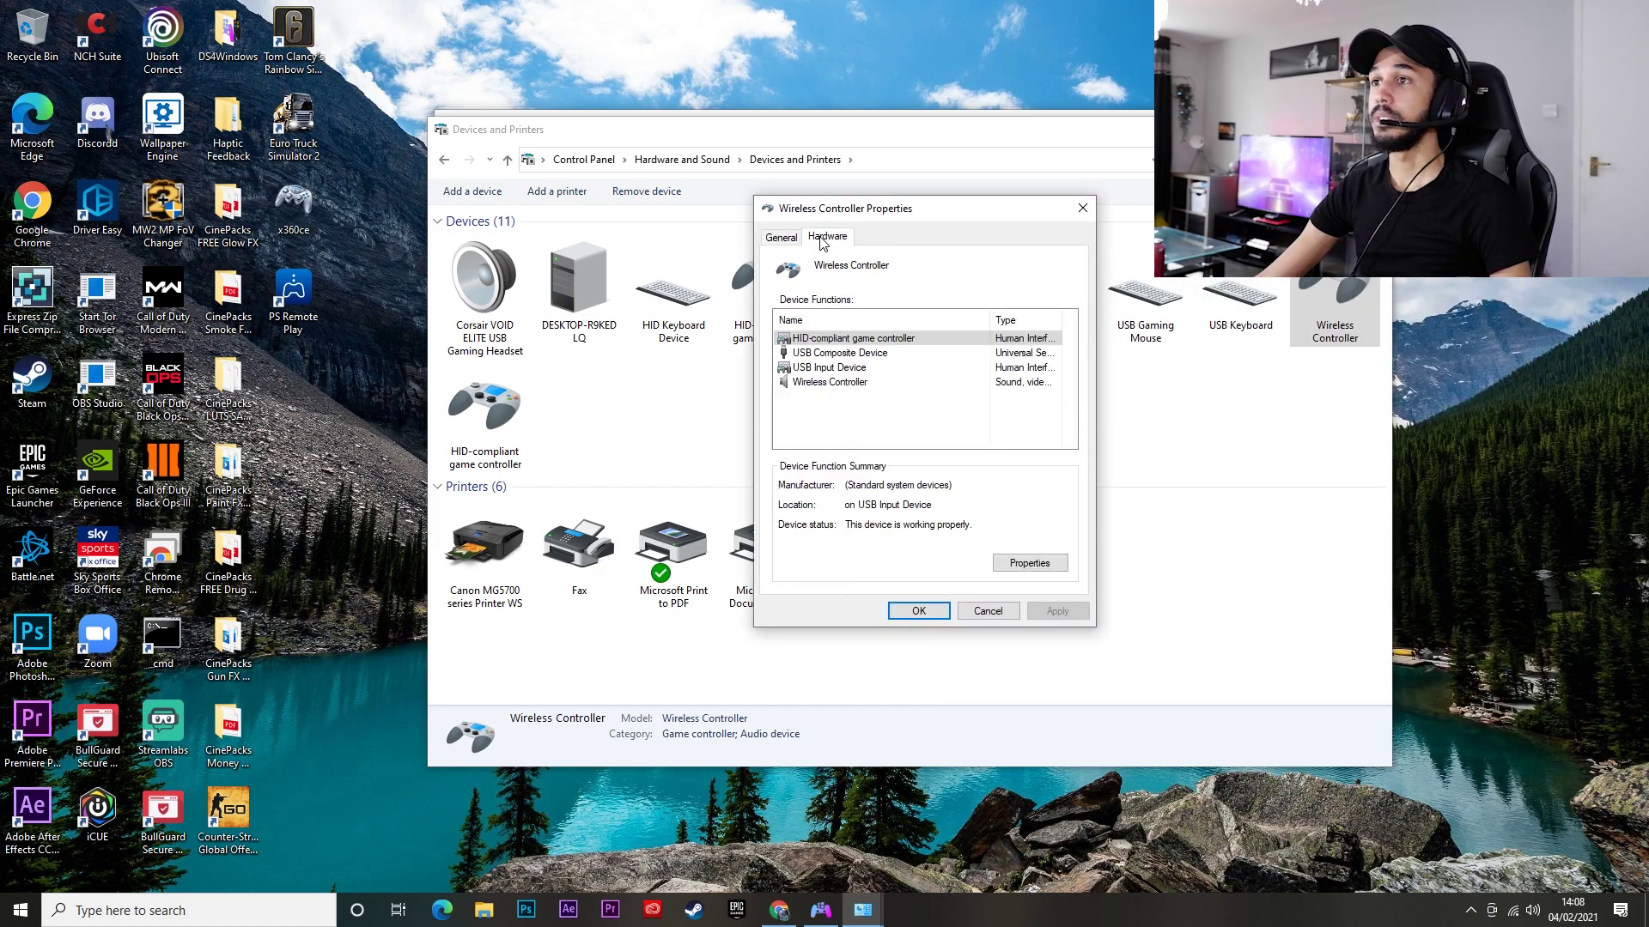
Check the HID-compliant game controller's driver details, then cancel both properties dialogs
{"action": "double_click", "coordinate": [850, 342]}
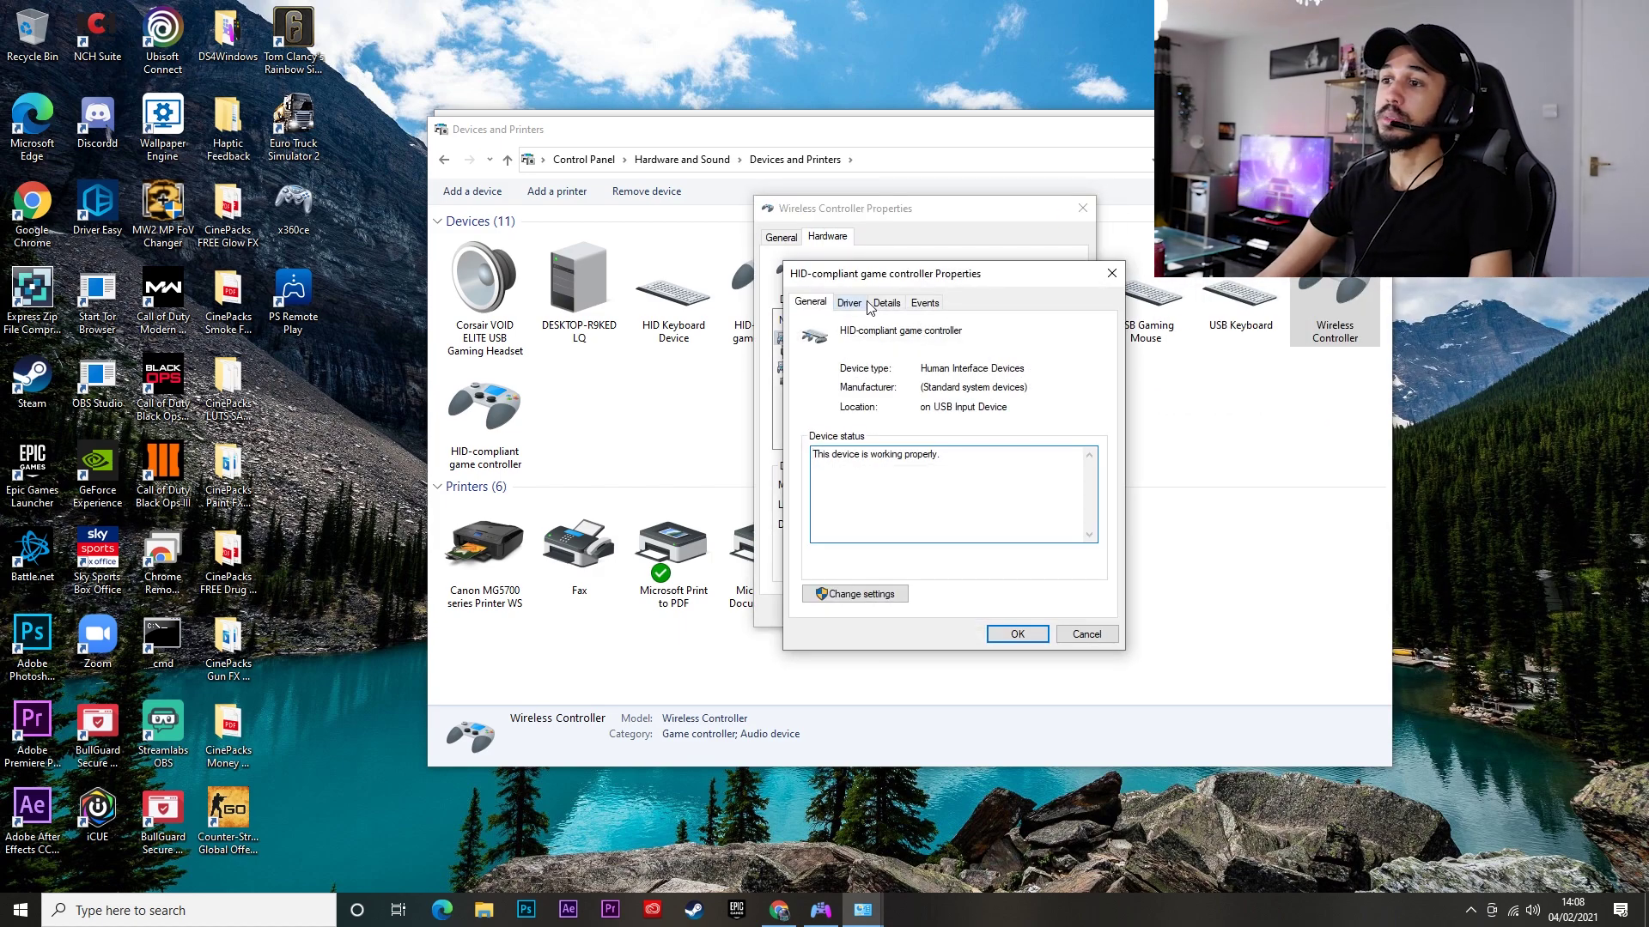
{"action": "left_click_drag", "start_coordinate": [989, 275], "coordinate": [1074, 241]}
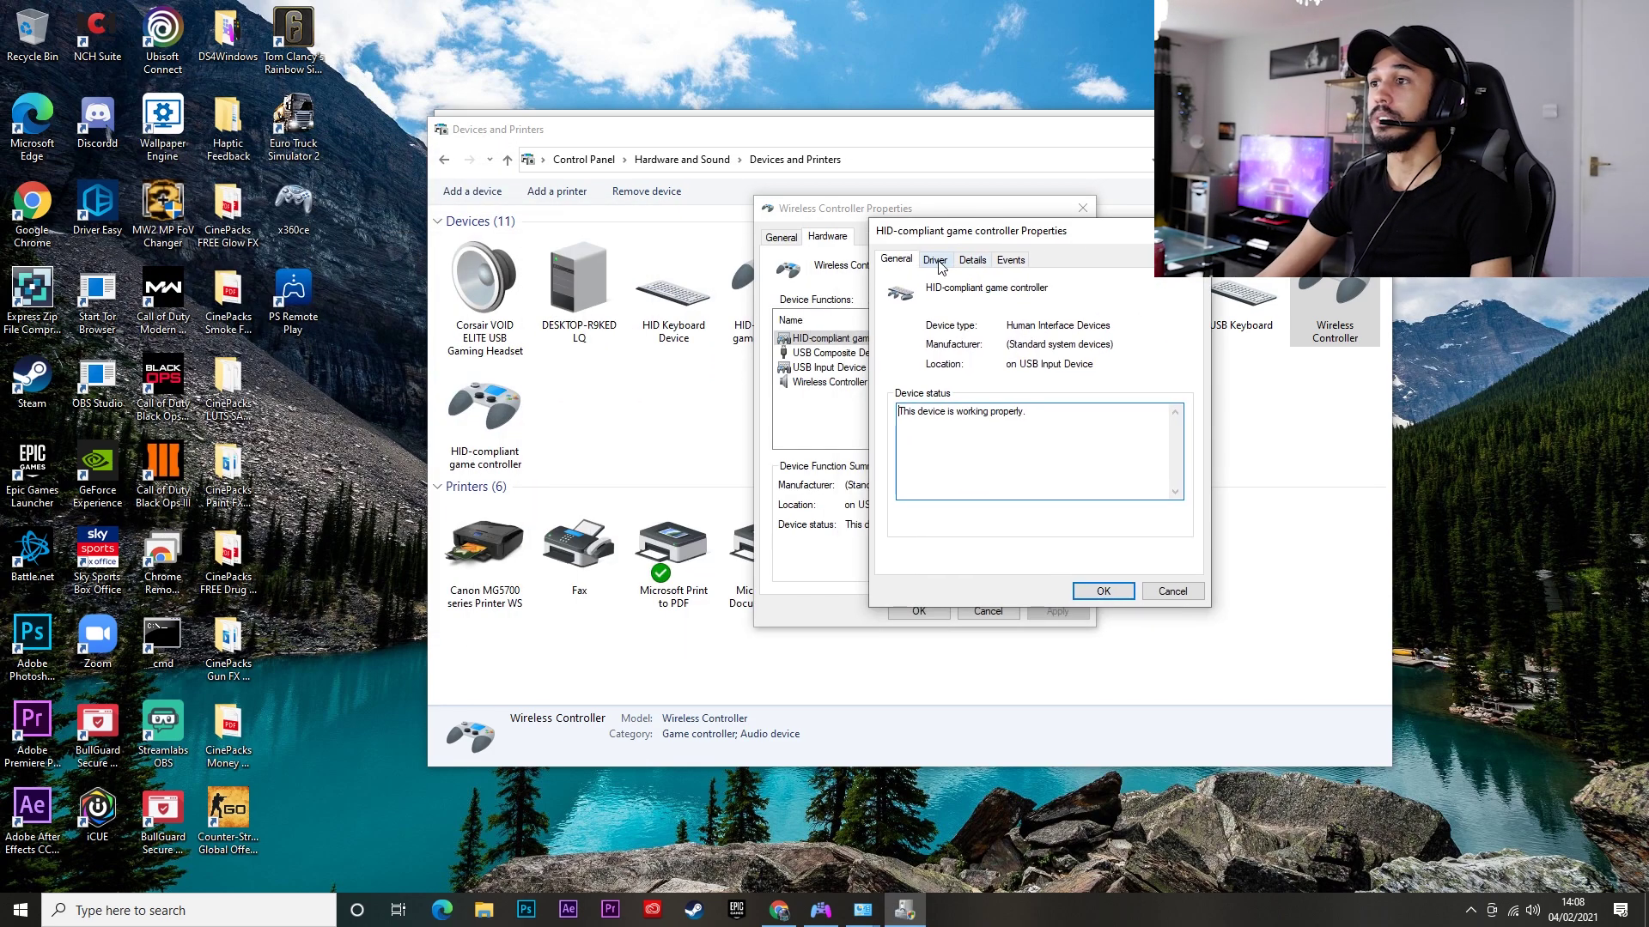
{"action": "left_click", "coordinate": [937, 260]}
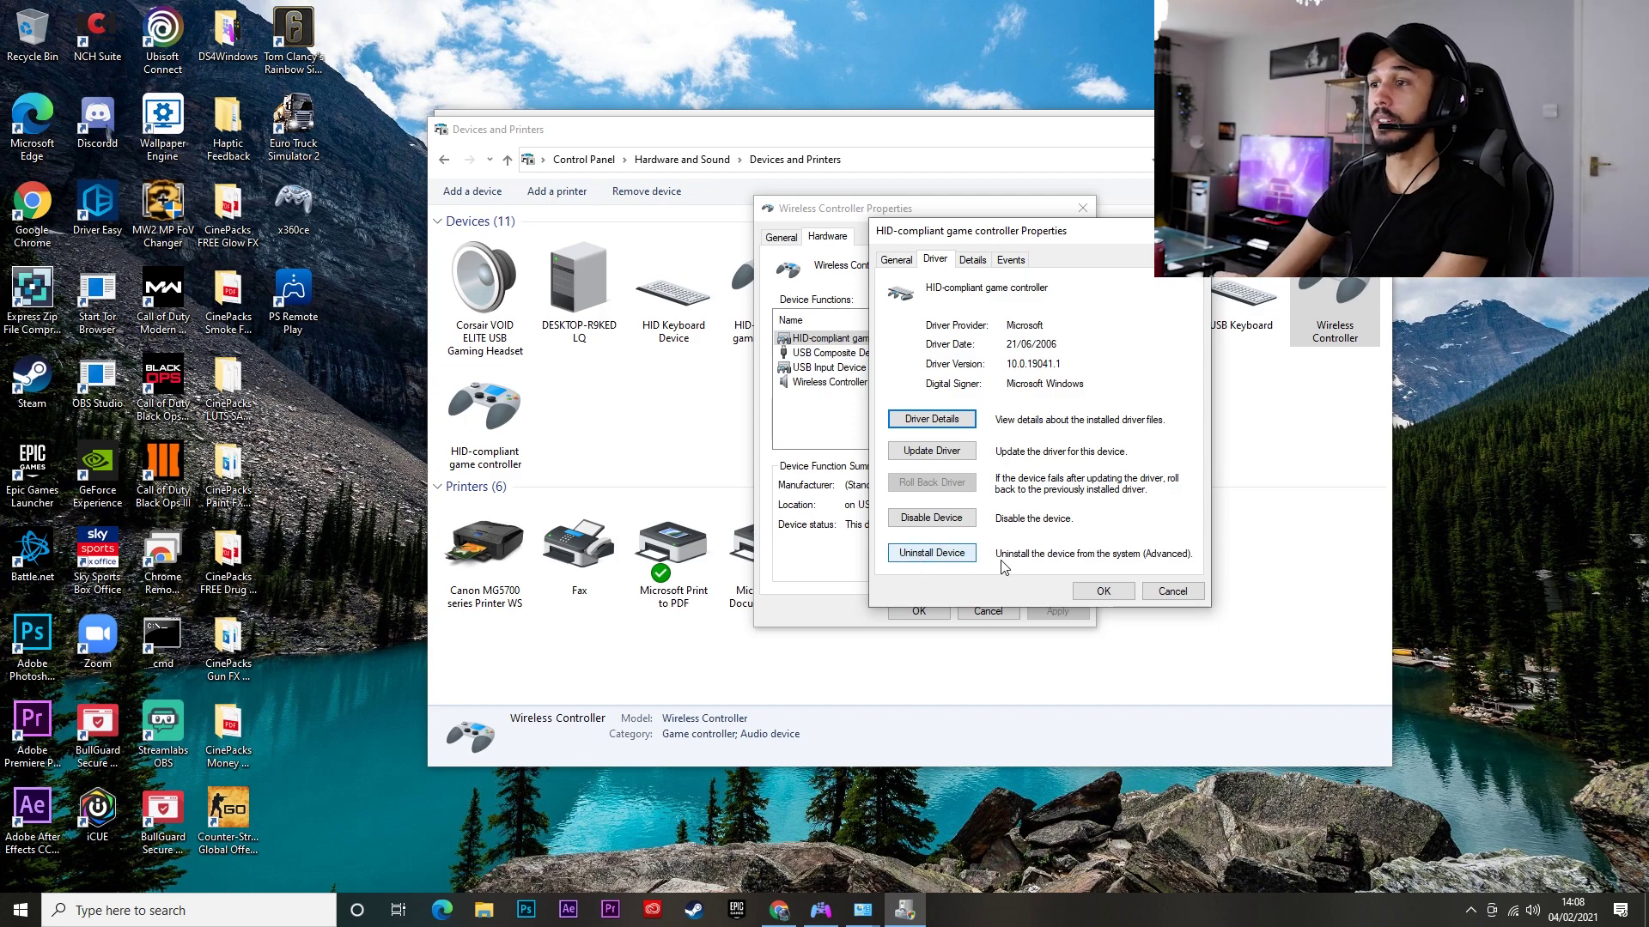
{"action": "left_click", "coordinate": [1102, 592]}
{"action": "left_click", "coordinate": [919, 611]}
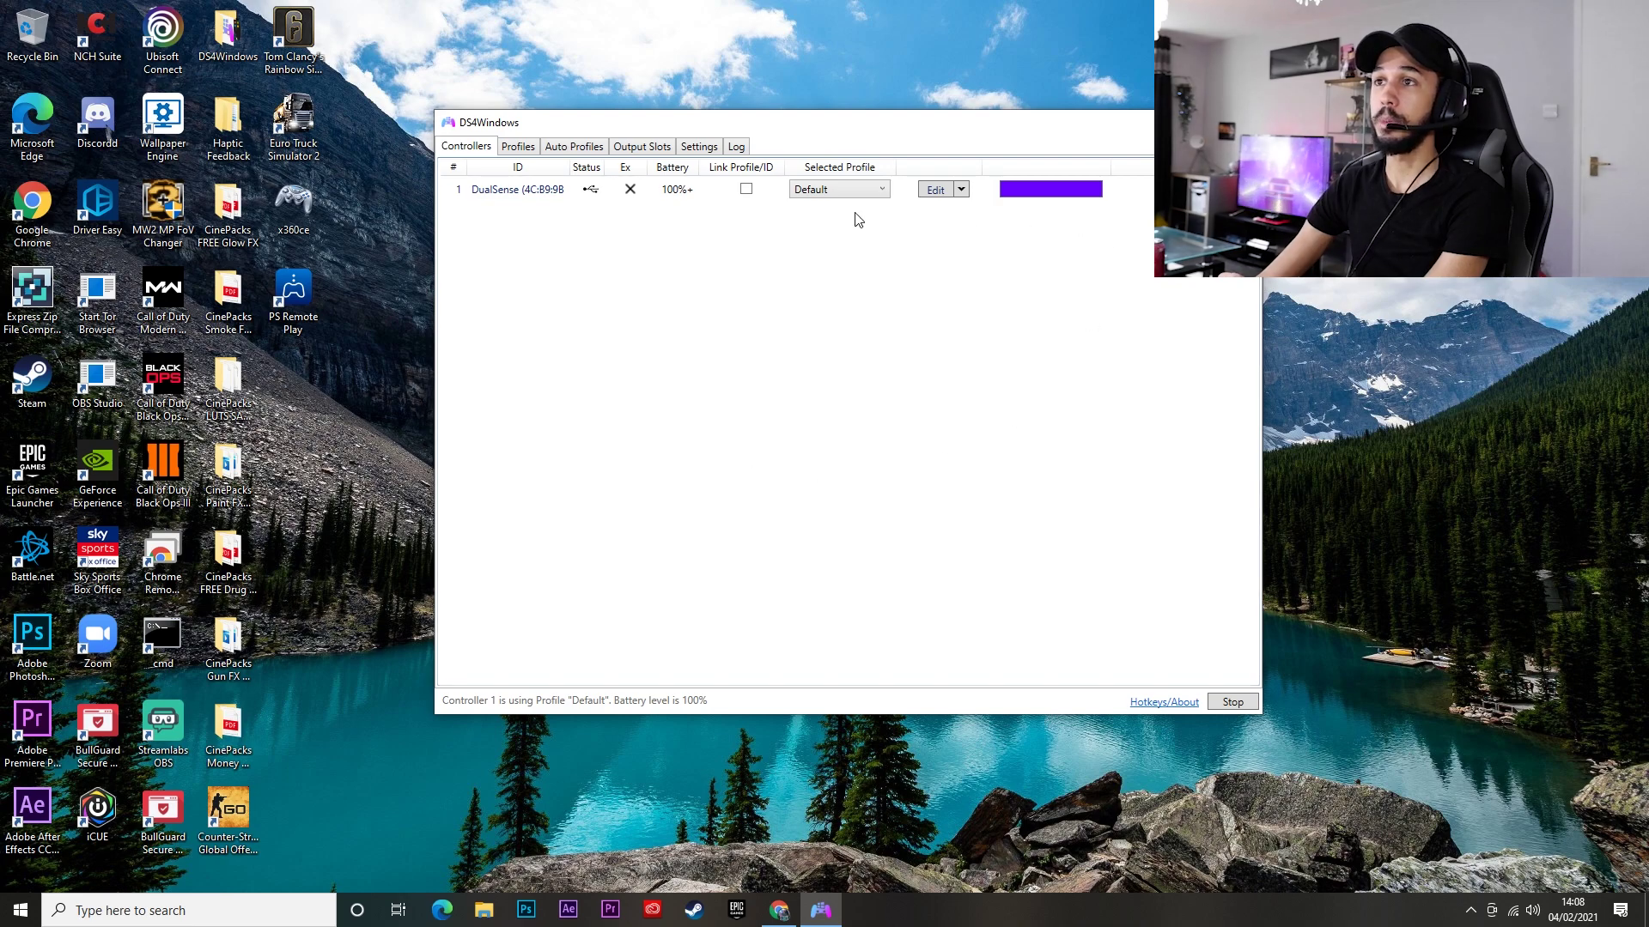
Start Controller/Driver Setup from DS4Windows Settings, decline the UAC prompt, and return to Controllers
{"action": "left_click", "coordinate": [698, 147]}
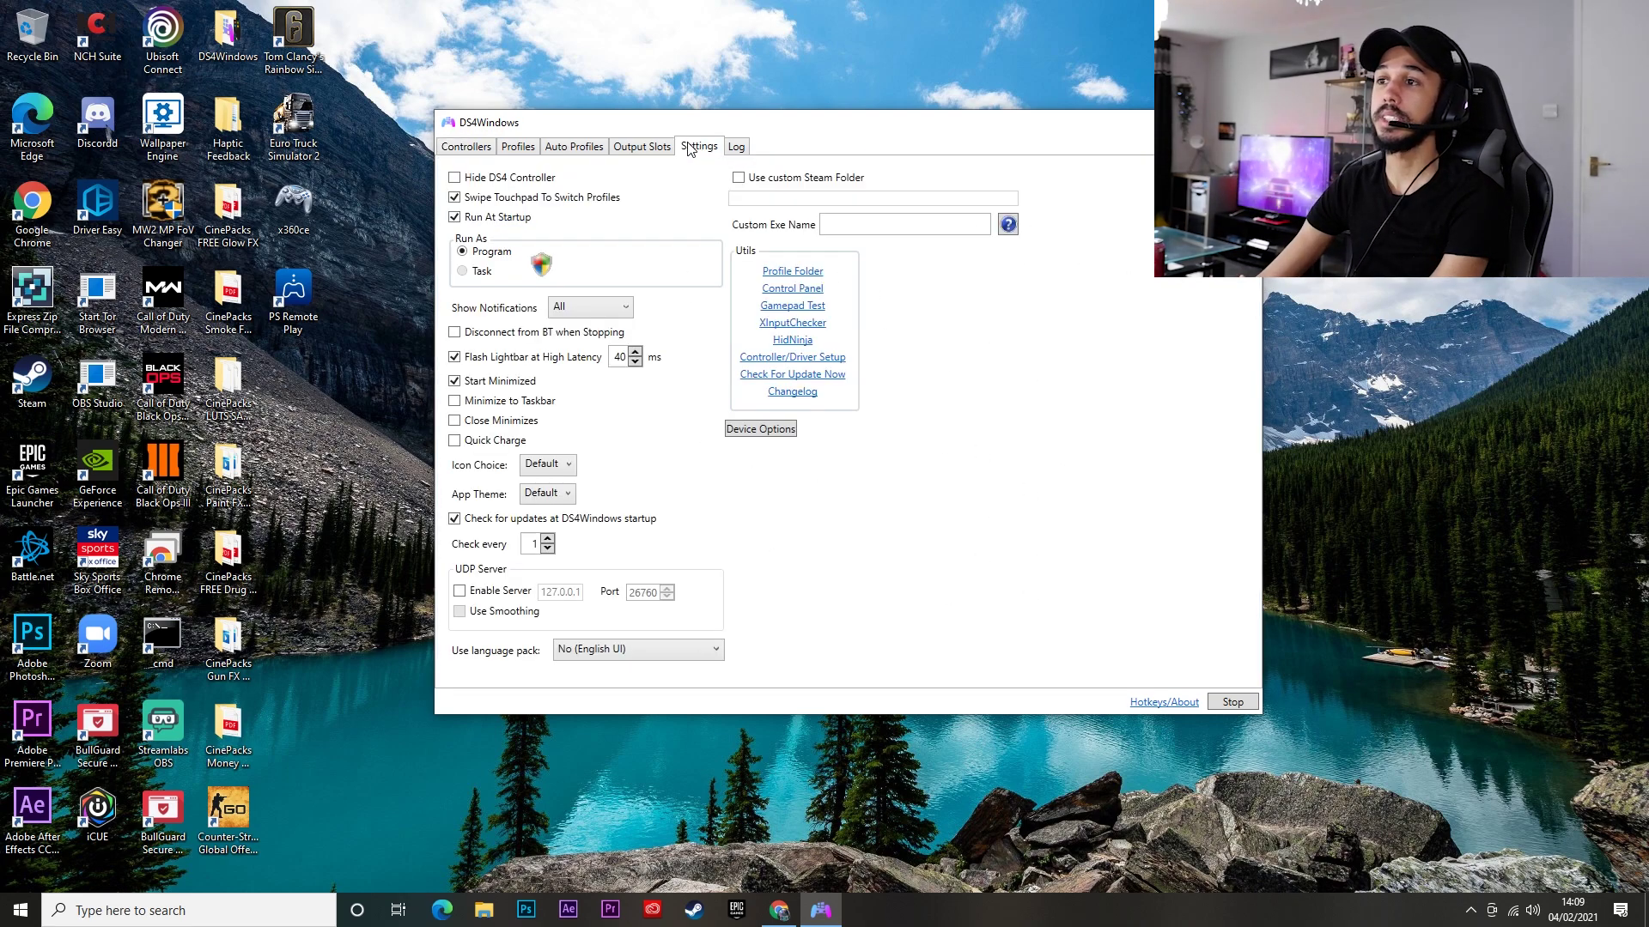
{"action": "left_click", "coordinate": [790, 358]}
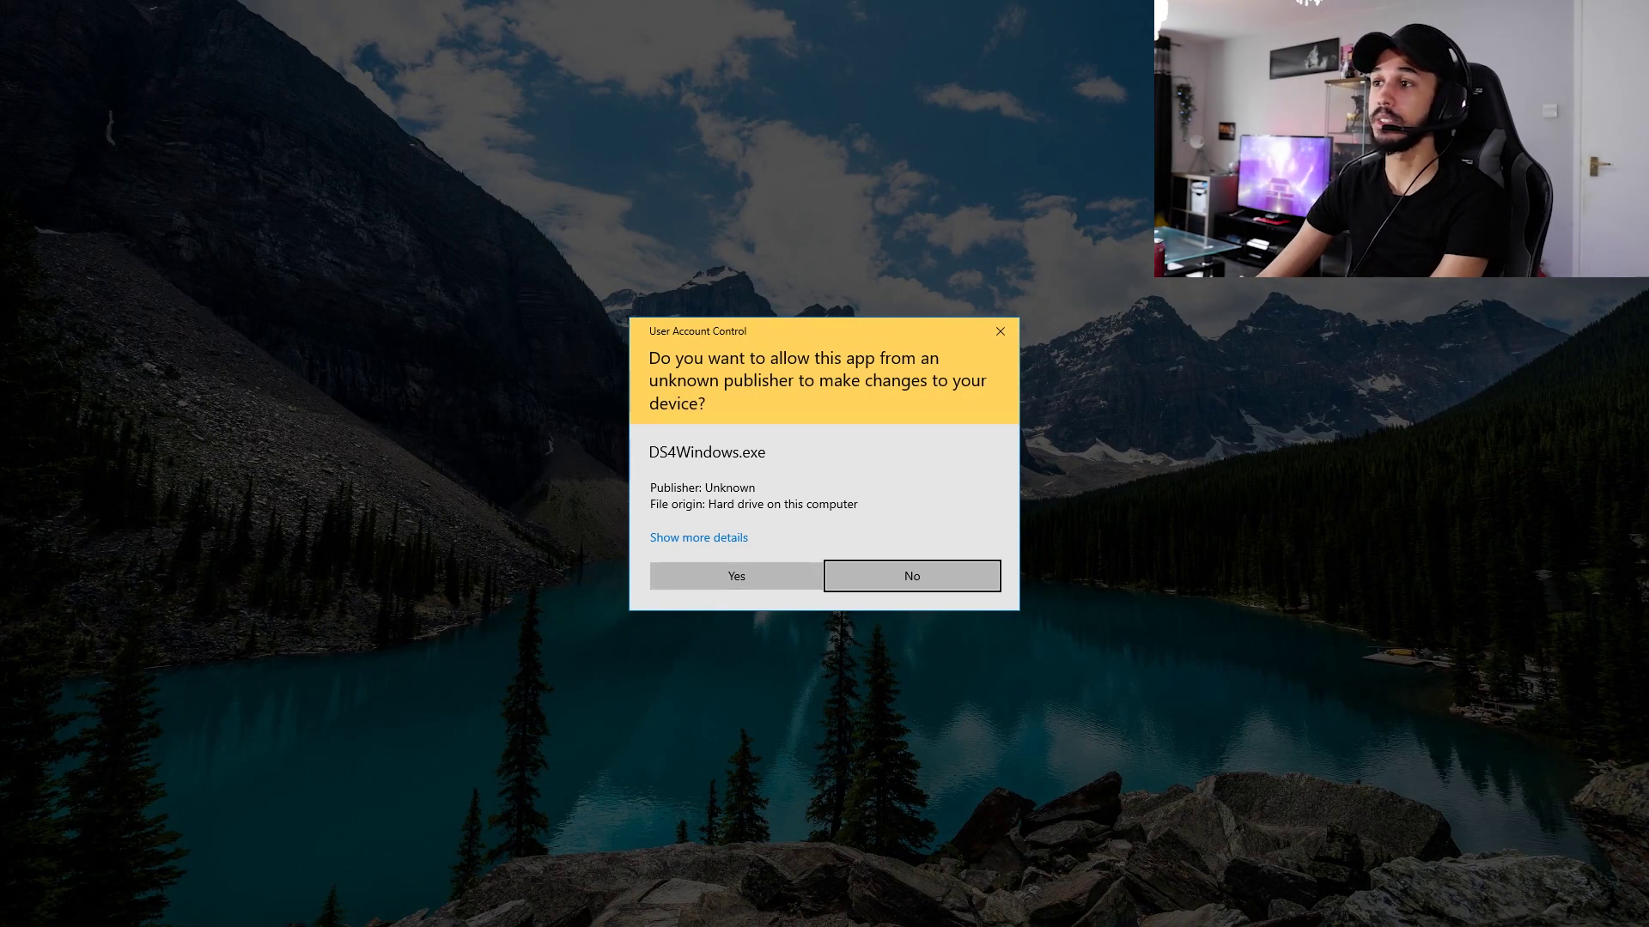
{"action": "left_click", "coordinate": [998, 331]}
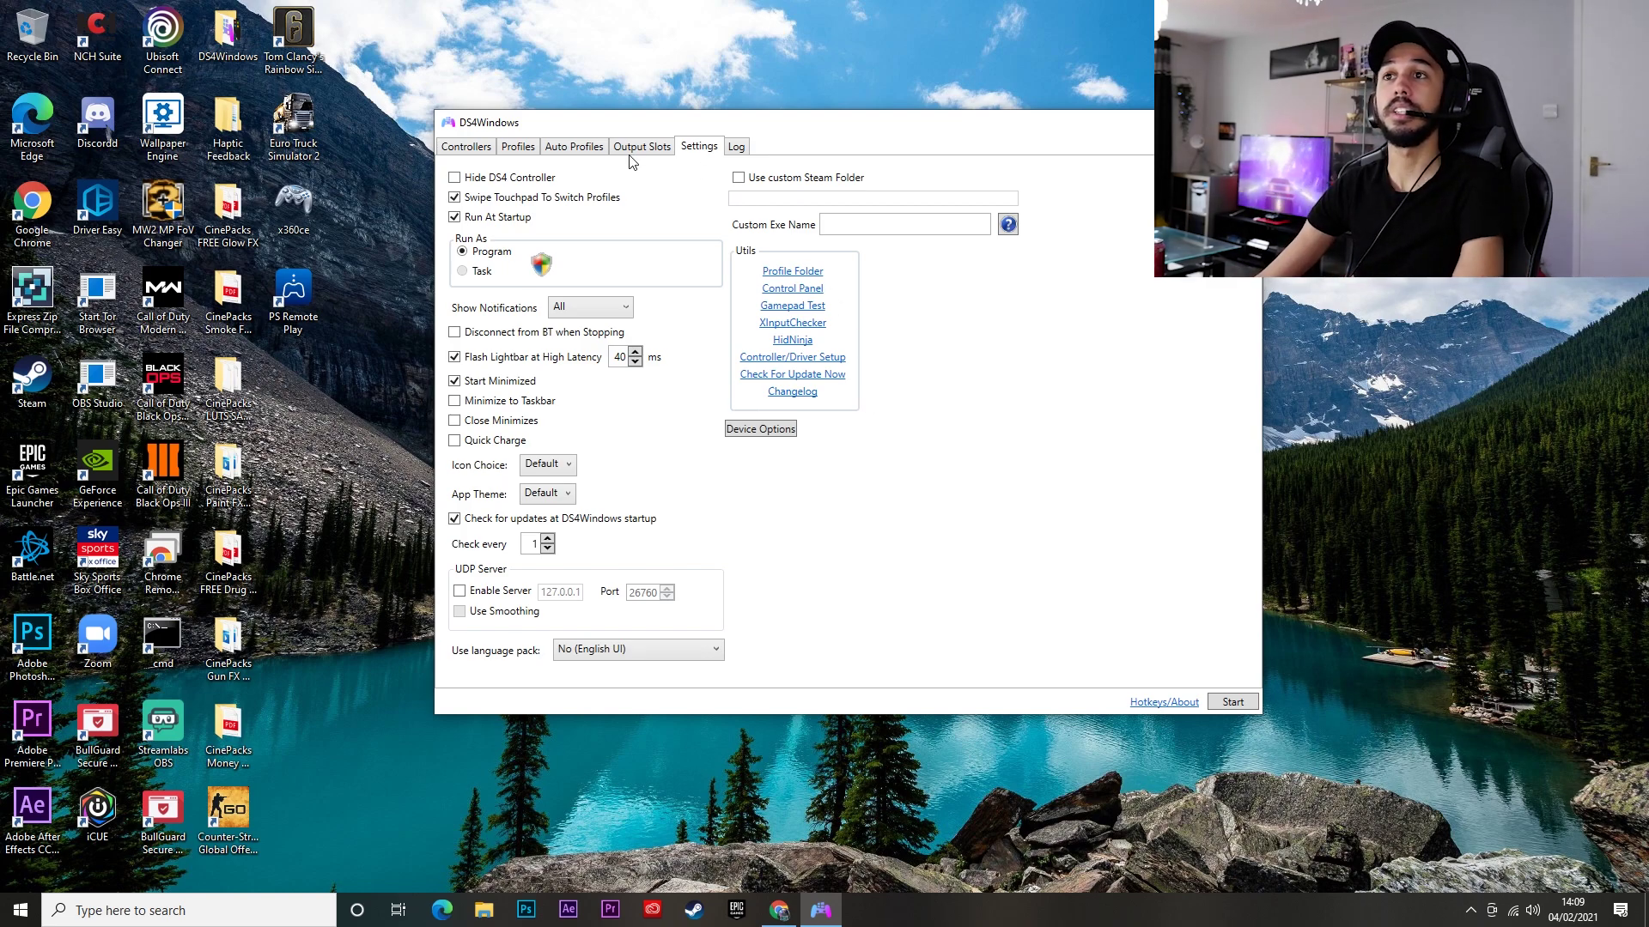
{"action": "left_click", "coordinate": [475, 147]}
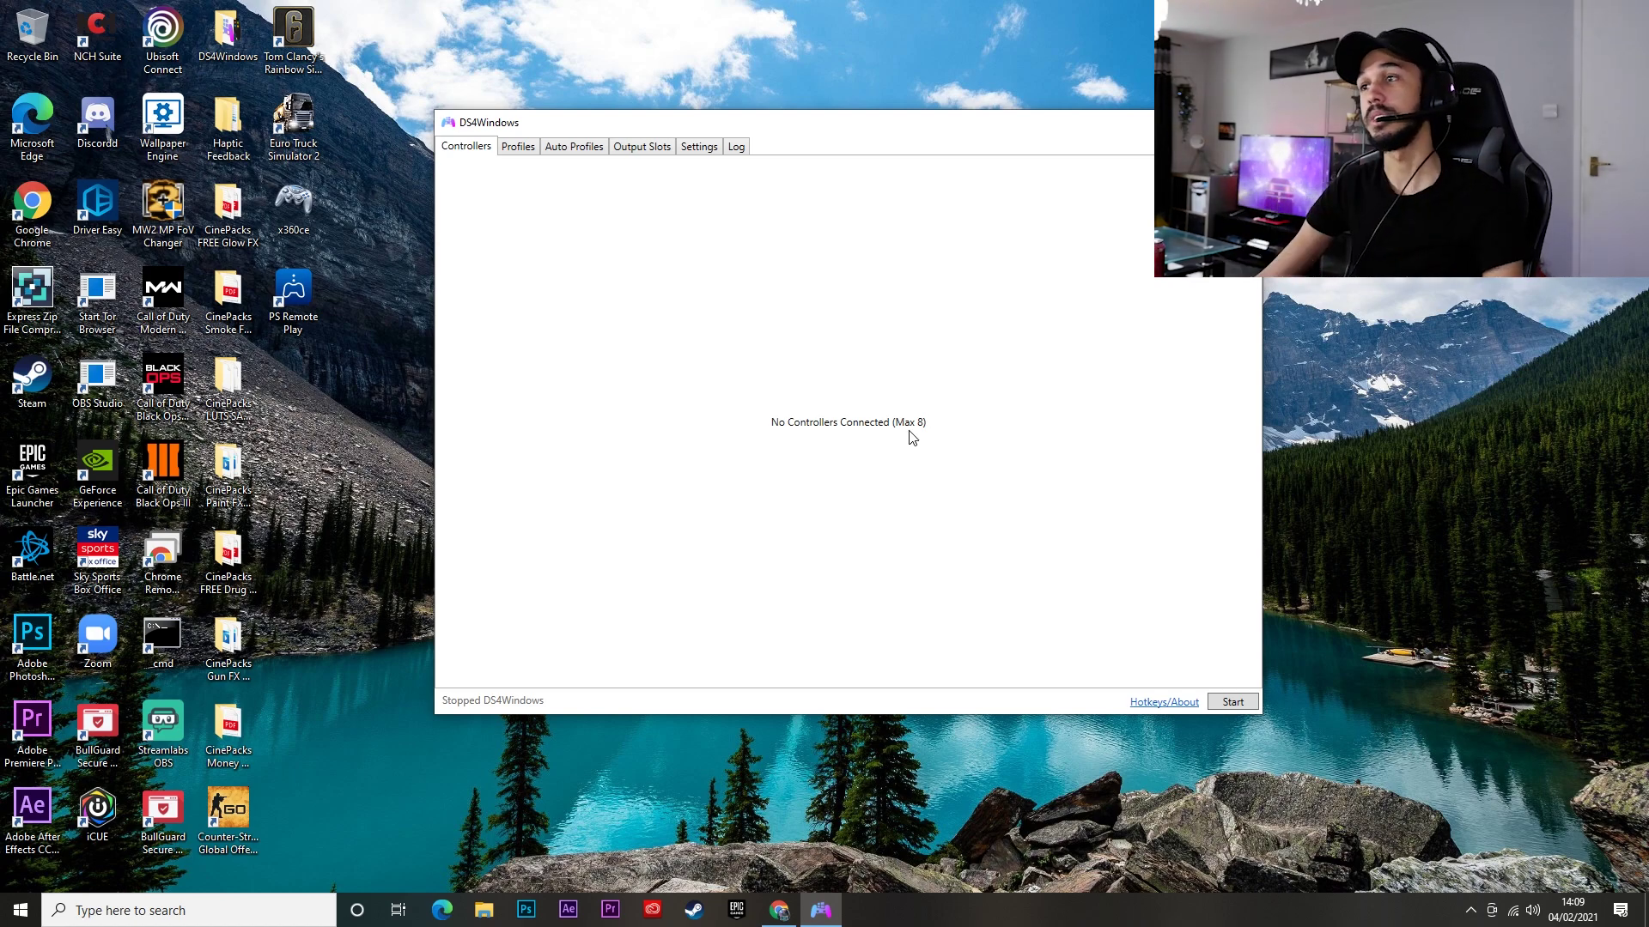
Launch x360ce from the desktop and check the left trigger mapping on Axis 4
{"action": "key", "text": "alt+F4"}
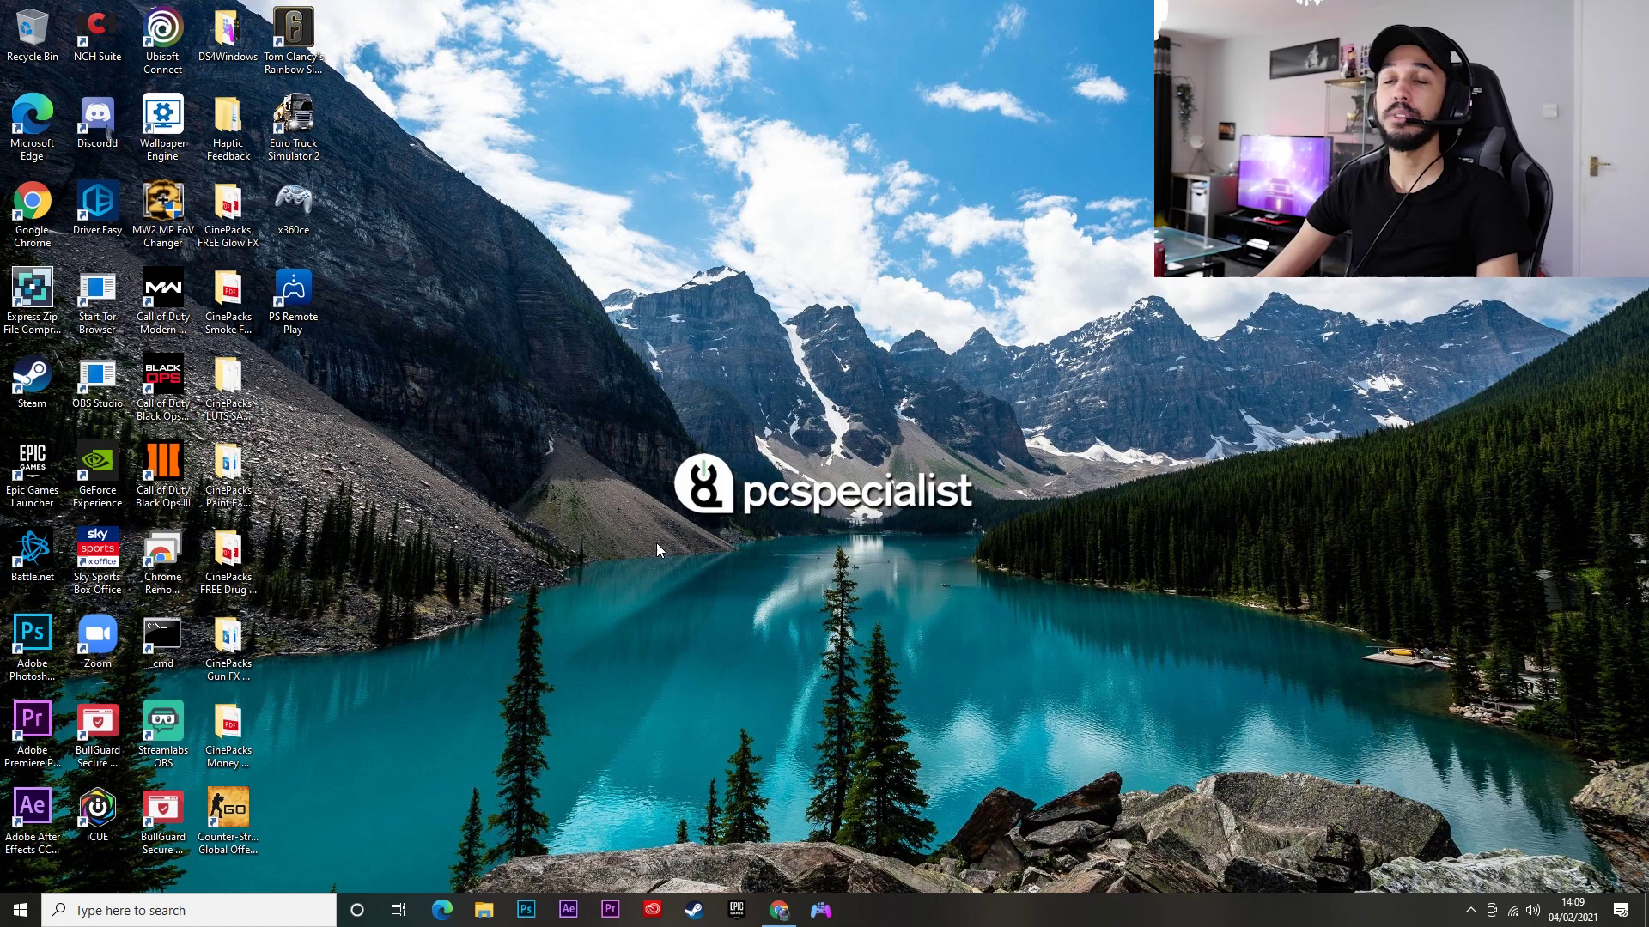
{"action": "left_click", "coordinate": [298, 208]}
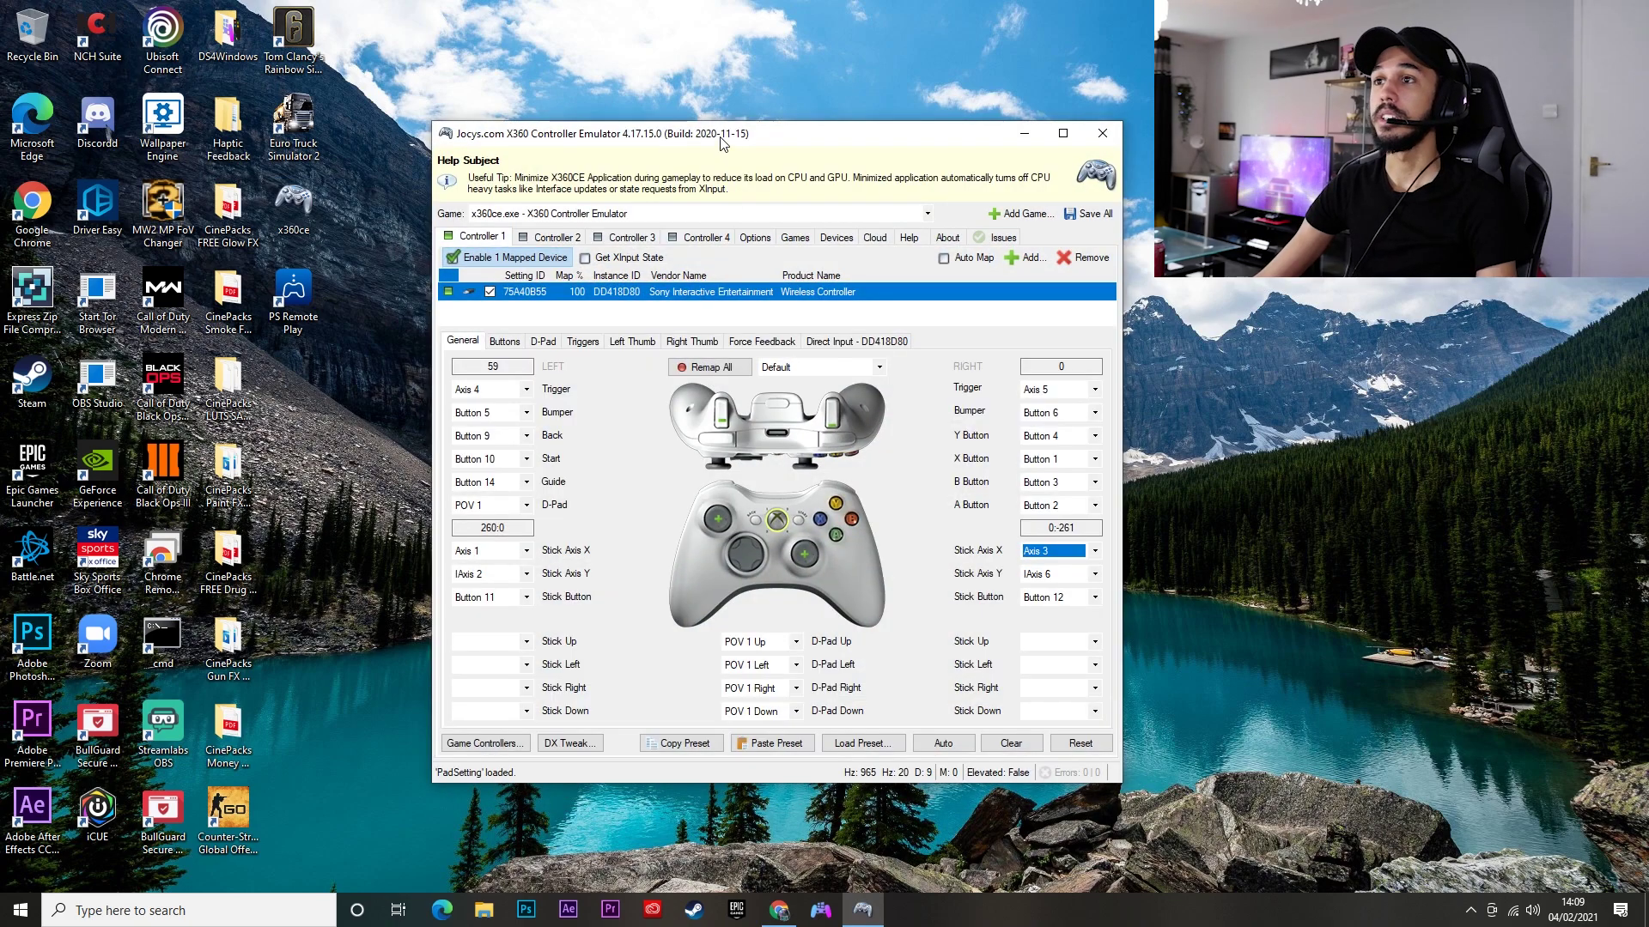
{"action": "left_click_drag", "start_coordinate": [728, 140], "coordinate": [845, 136]}
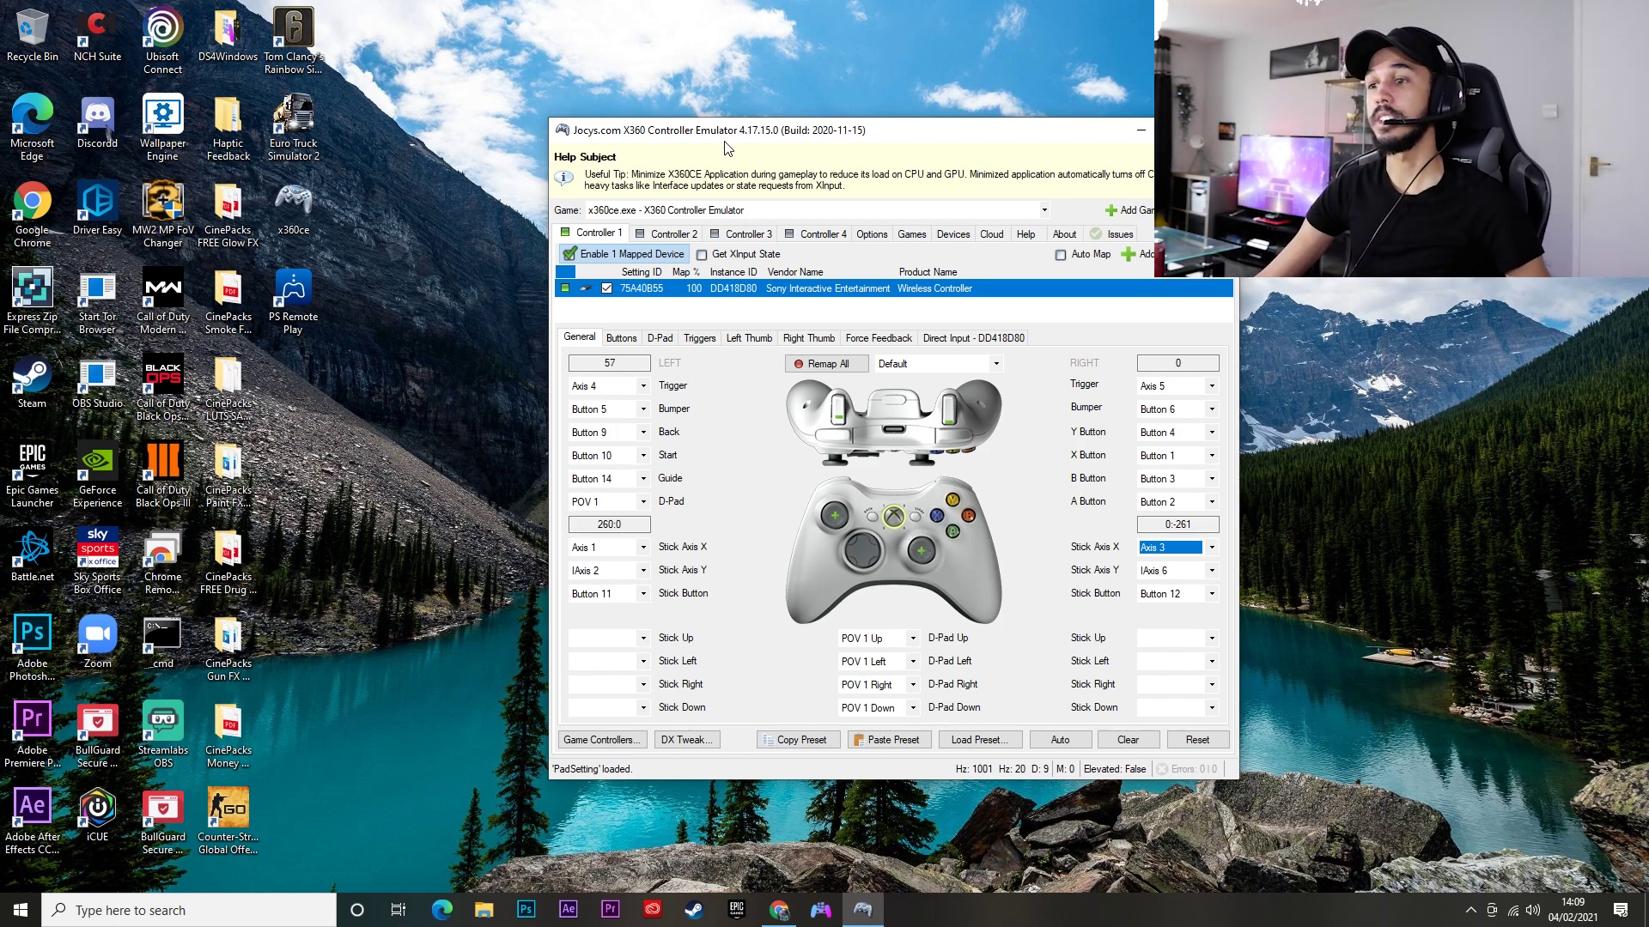
{"action": "left_click_drag", "start_coordinate": [849, 139], "coordinate": [828, 133]}
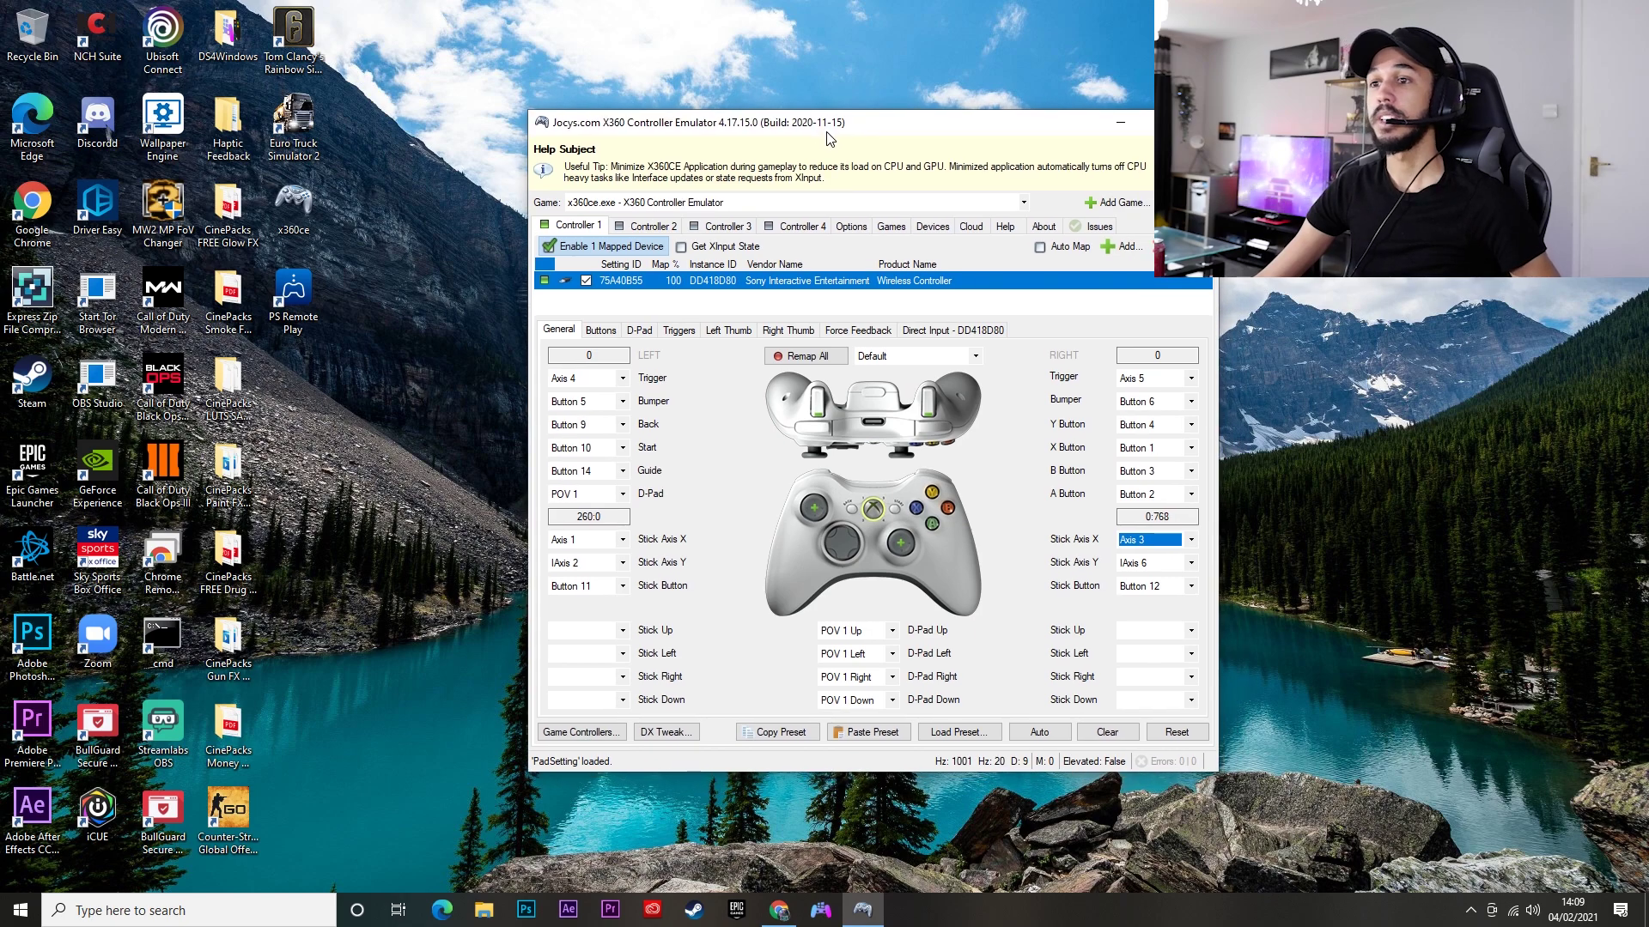
{"action": "left_click", "coordinate": [622, 378]}
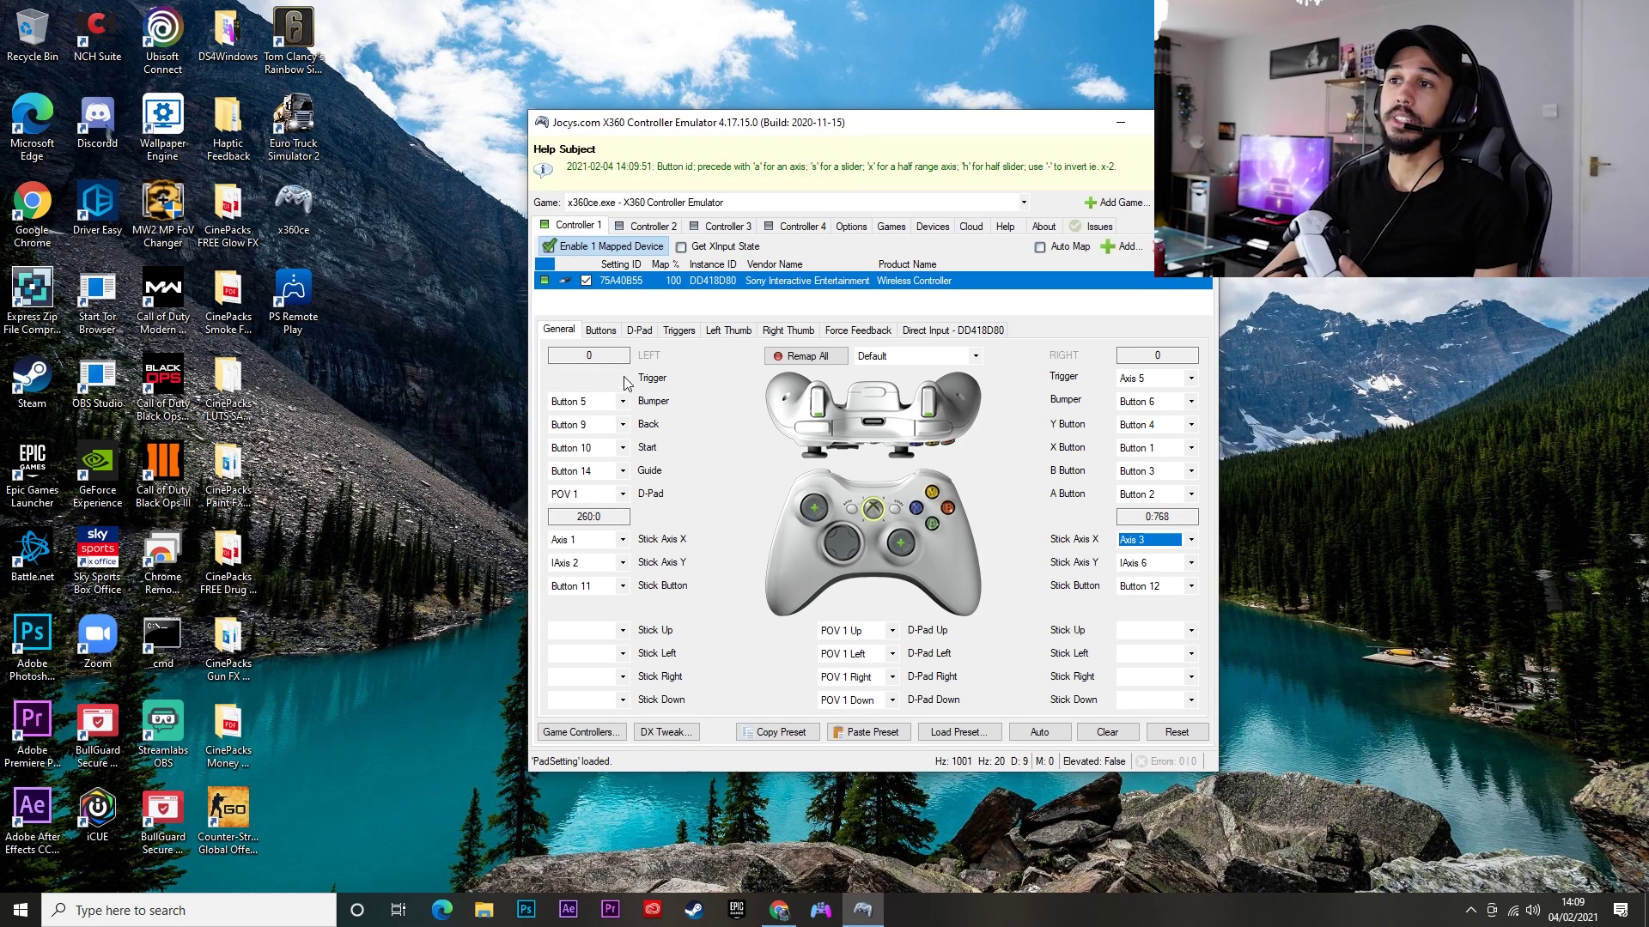
{"action": "left_click", "coordinate": [682, 418]}
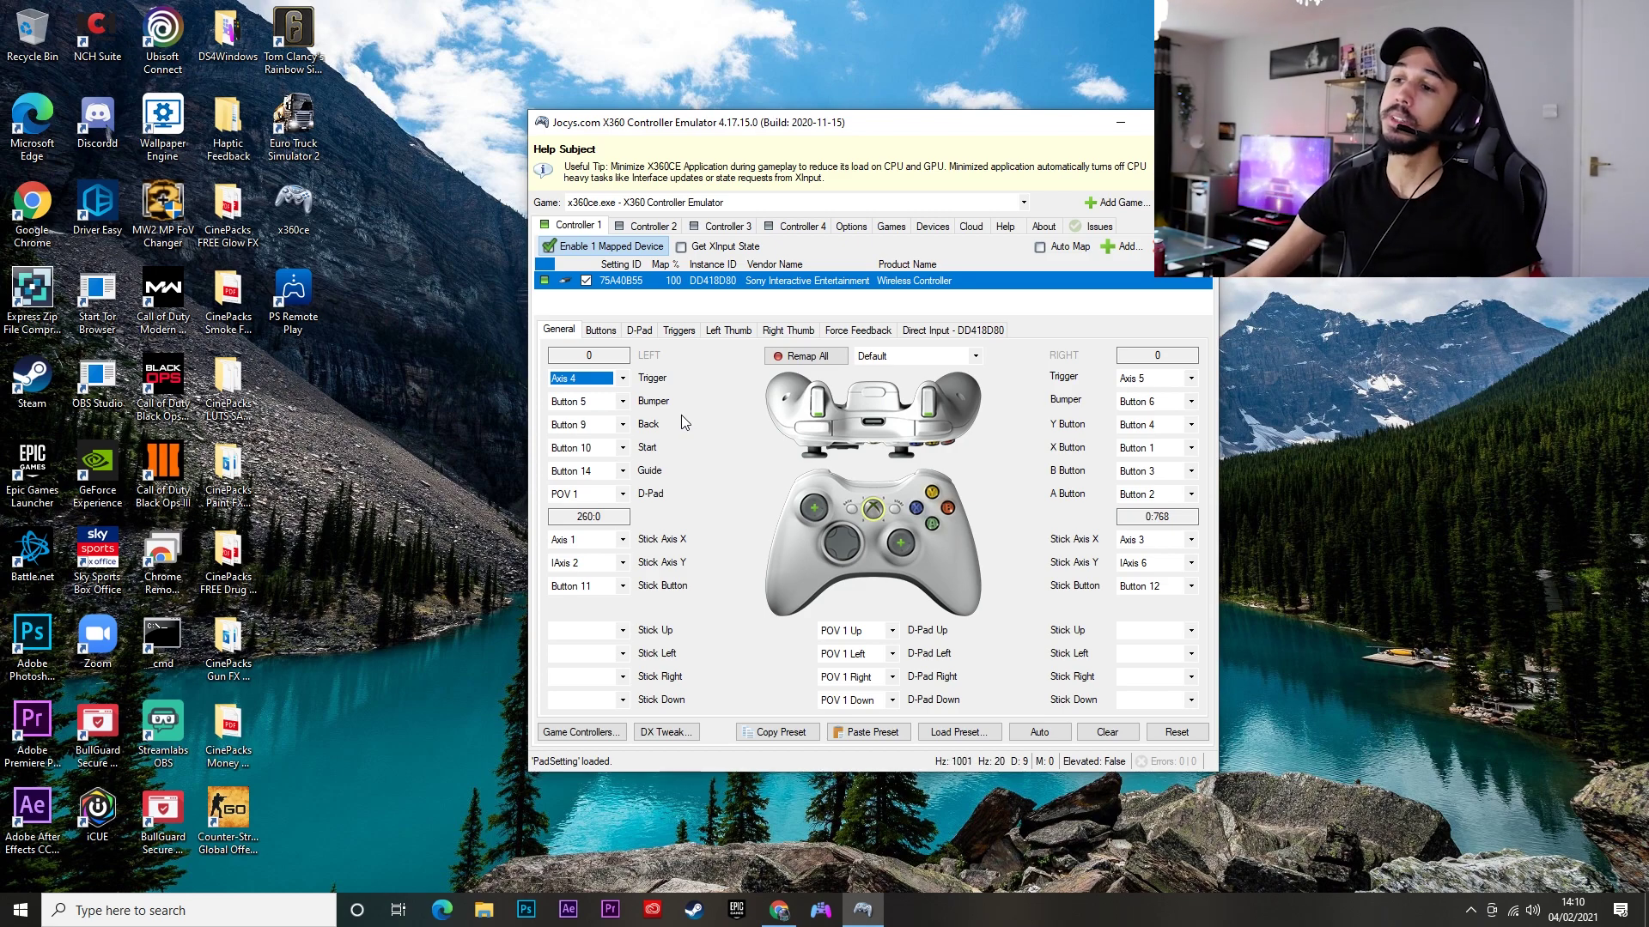
Restore DS4Windows from its hidden tray icon, listing the DualSense at 100% battery
{"action": "left_click", "coordinate": [821, 910]}
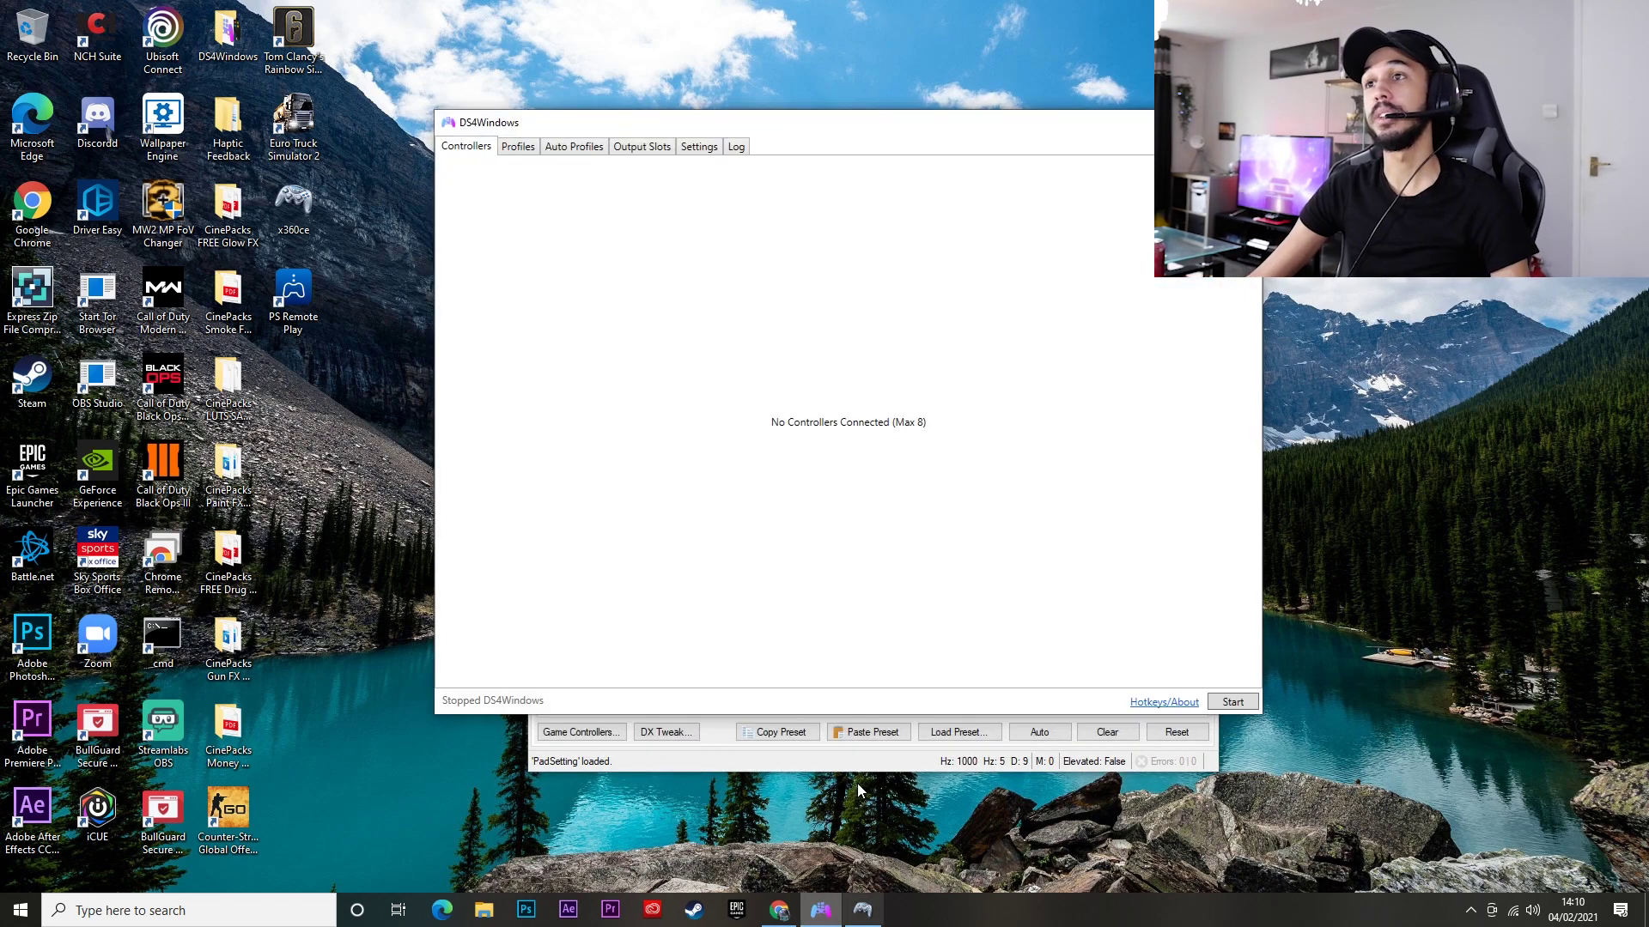
{"action": "left_click_drag", "start_coordinate": [884, 126], "coordinate": [887, 206]}
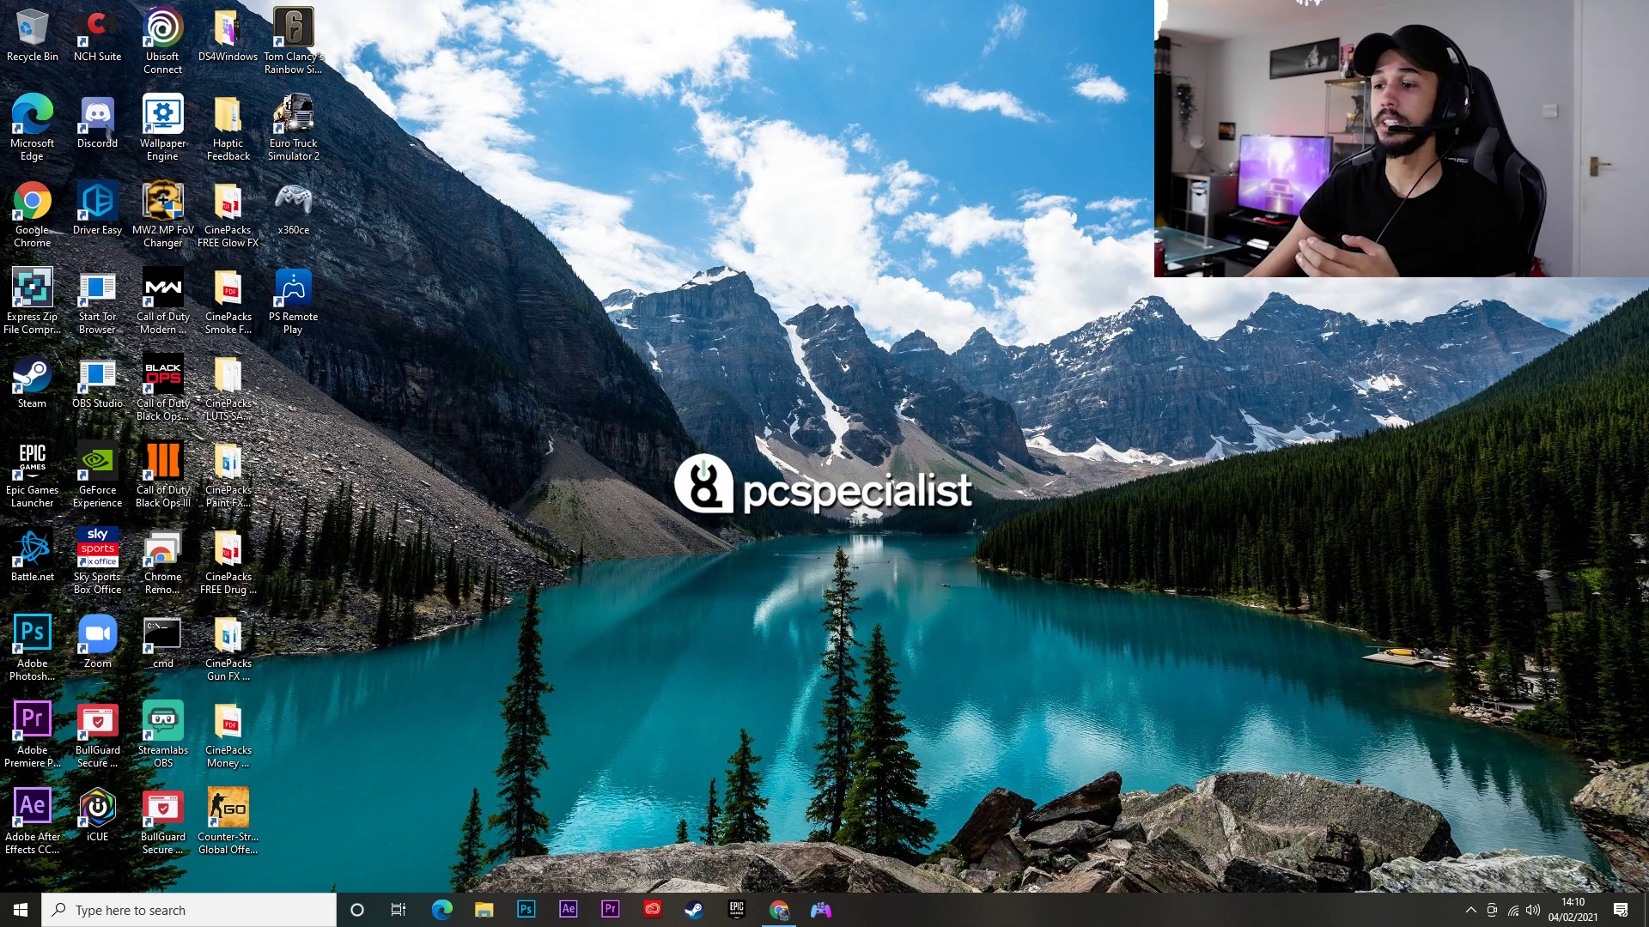
{"action": "left_click", "coordinate": [821, 911]}
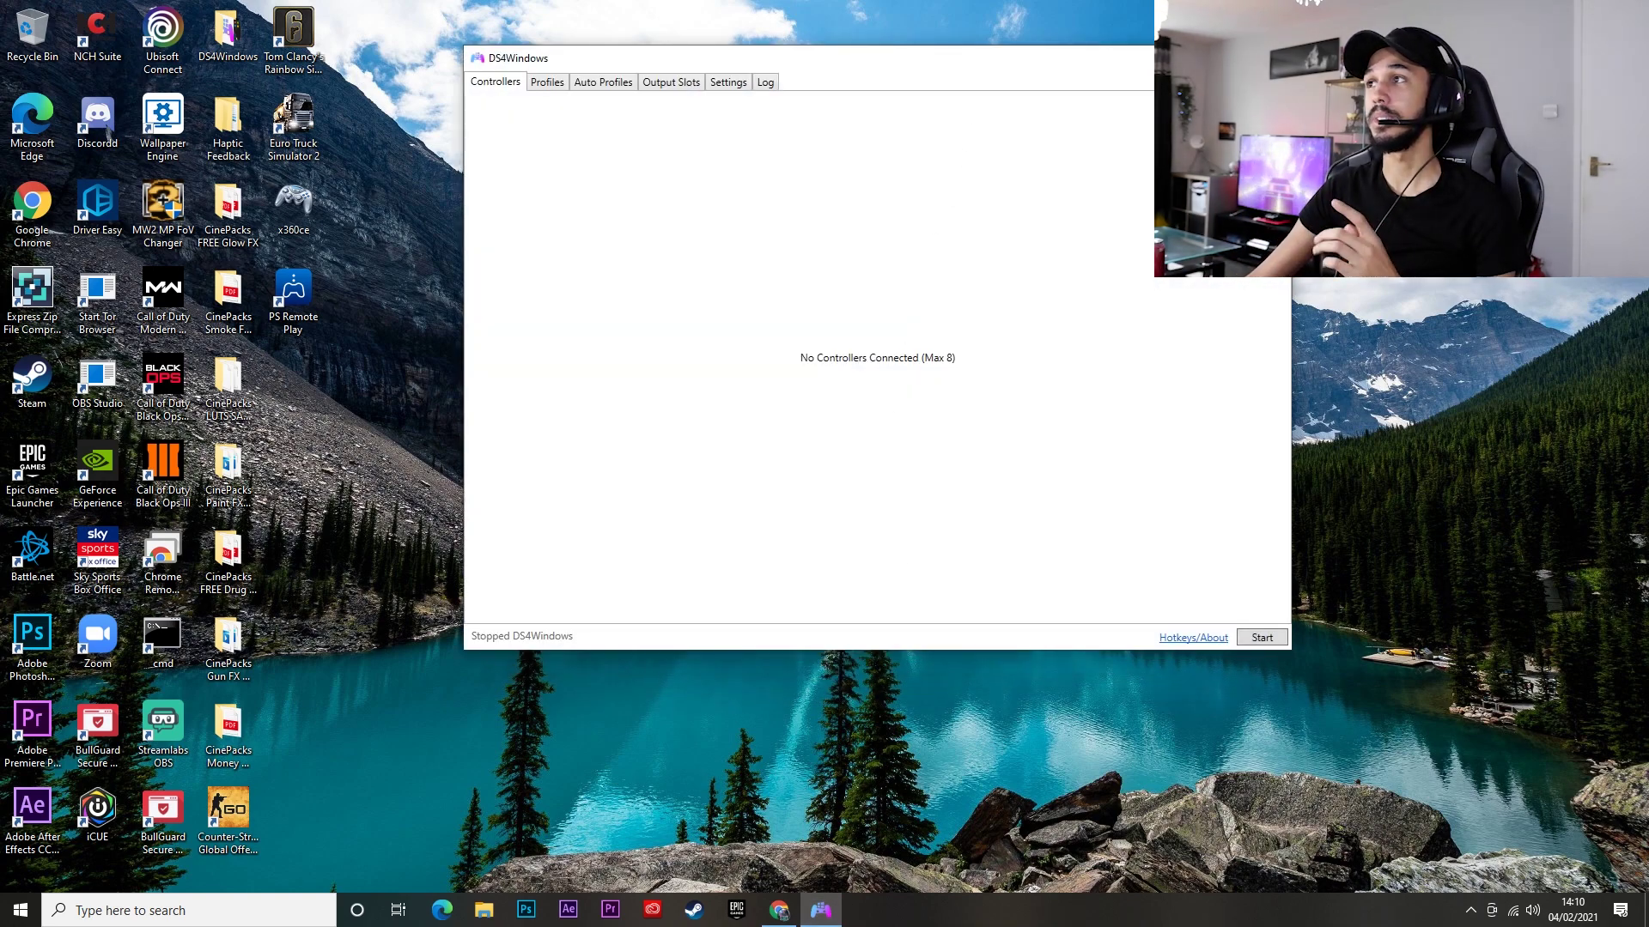
{"action": "left_click", "coordinate": [821, 910]}
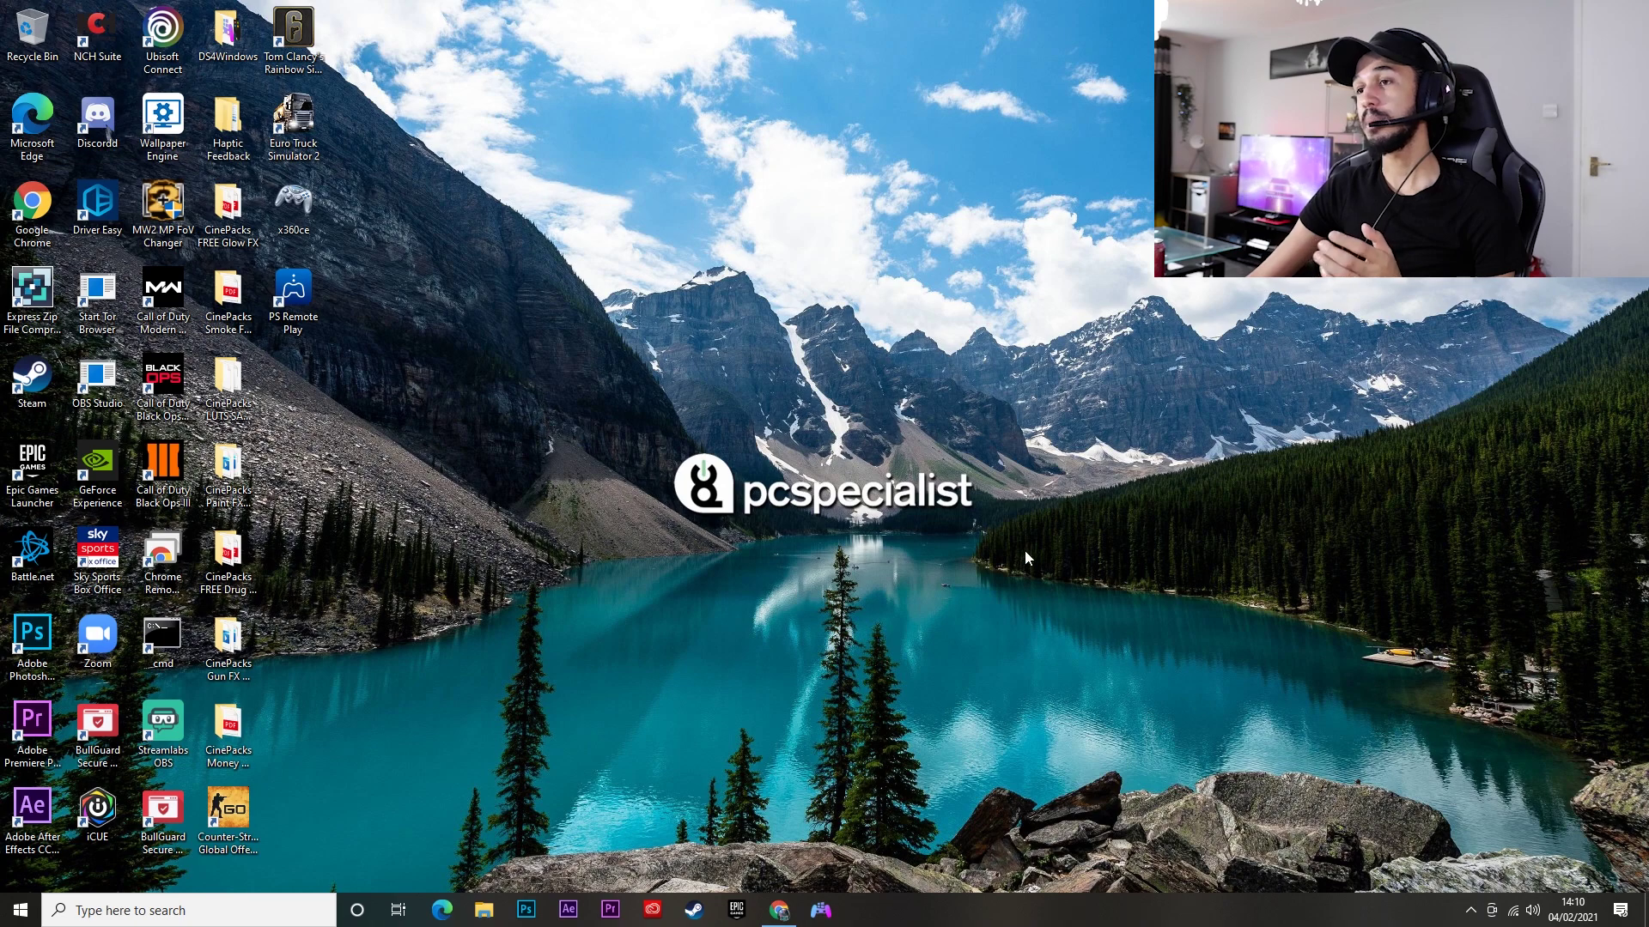
{"action": "left_click", "coordinate": [1470, 916]}
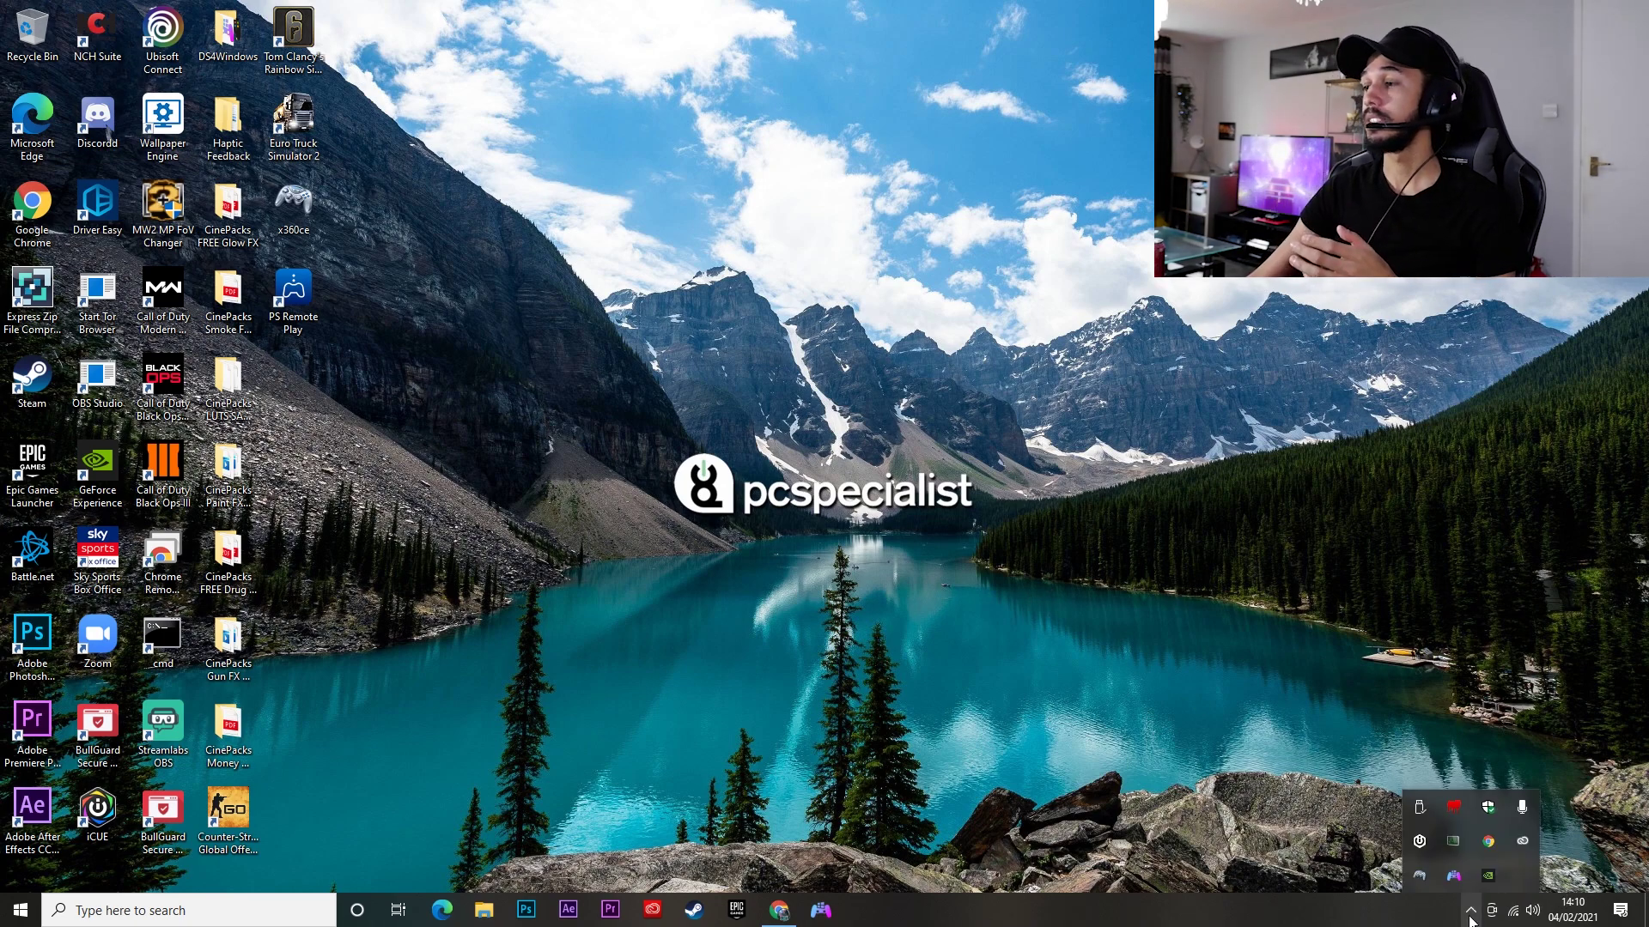
{"action": "left_click", "coordinate": [1451, 878]}
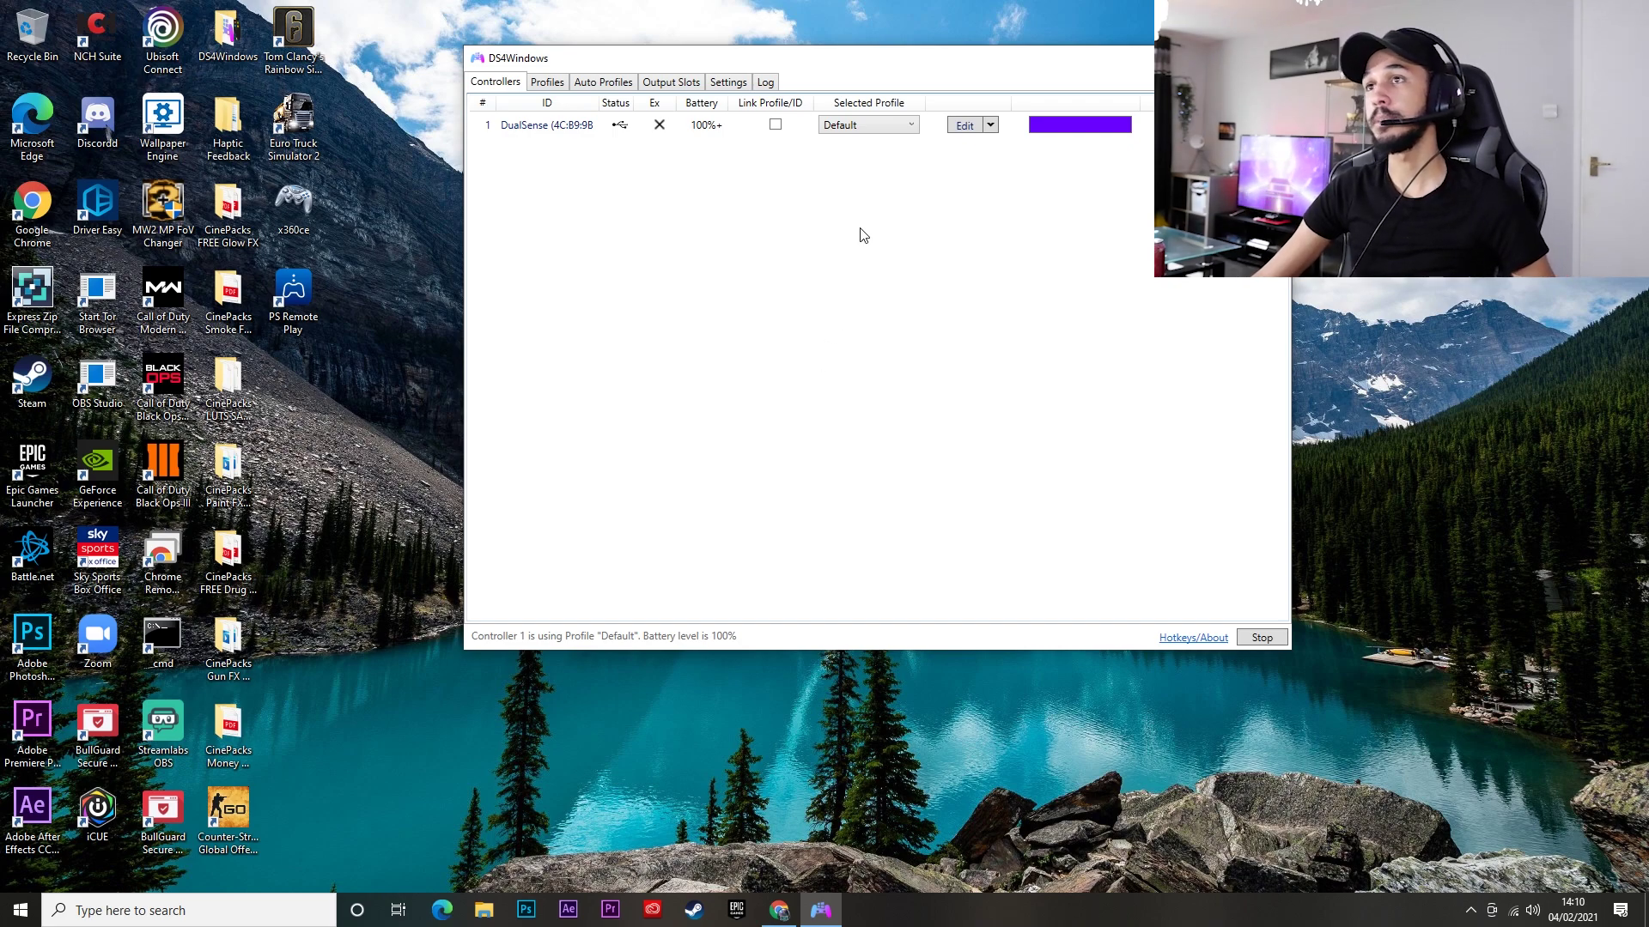
{"action": "mouse_move", "coordinate": [876, 48]}
{"action": "left_mouse_down"}
{"action": "mouse_move", "coordinate": [812, 129]}
{"action": "mouse_move", "coordinate": [839, 63]}
{"action": "mouse_move", "coordinate": [770, 29]}
{"action": "mouse_move", "coordinate": [704, 29]}
{"action": "mouse_move", "coordinate": [871, 114]}
{"action": "mouse_move", "coordinate": [891, 66]}
{"action": "left_mouse_up"}
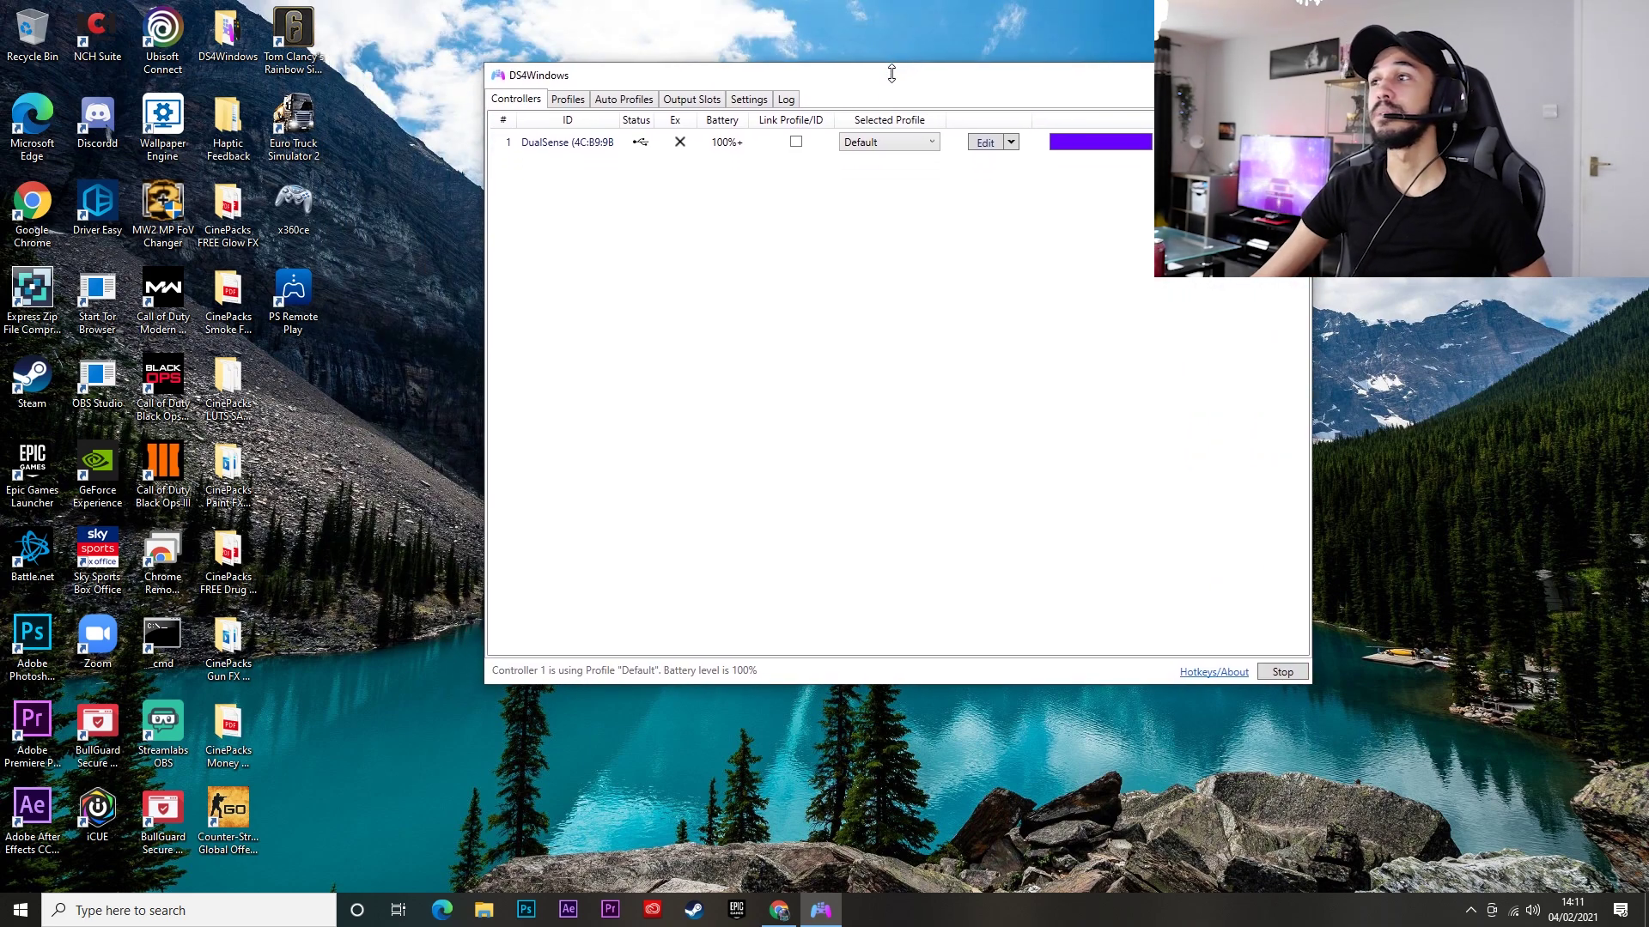
{"action": "left_click", "coordinate": [1469, 912]}
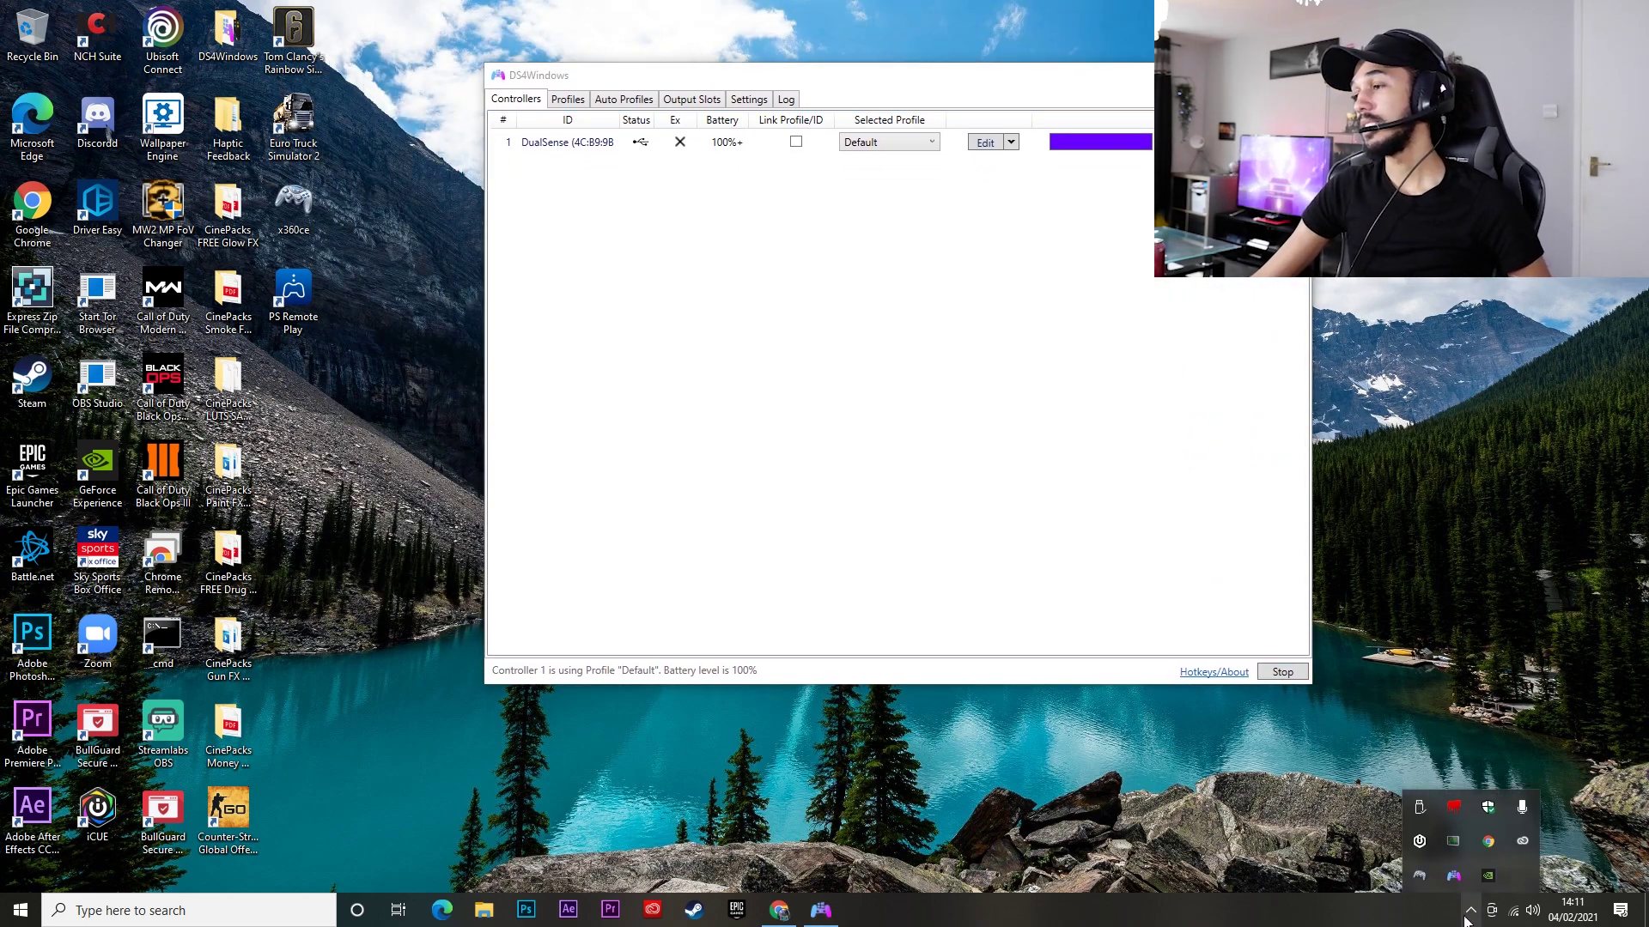
{"action": "left_click_drag", "start_coordinate": [948, 91], "coordinate": [912, 89]}
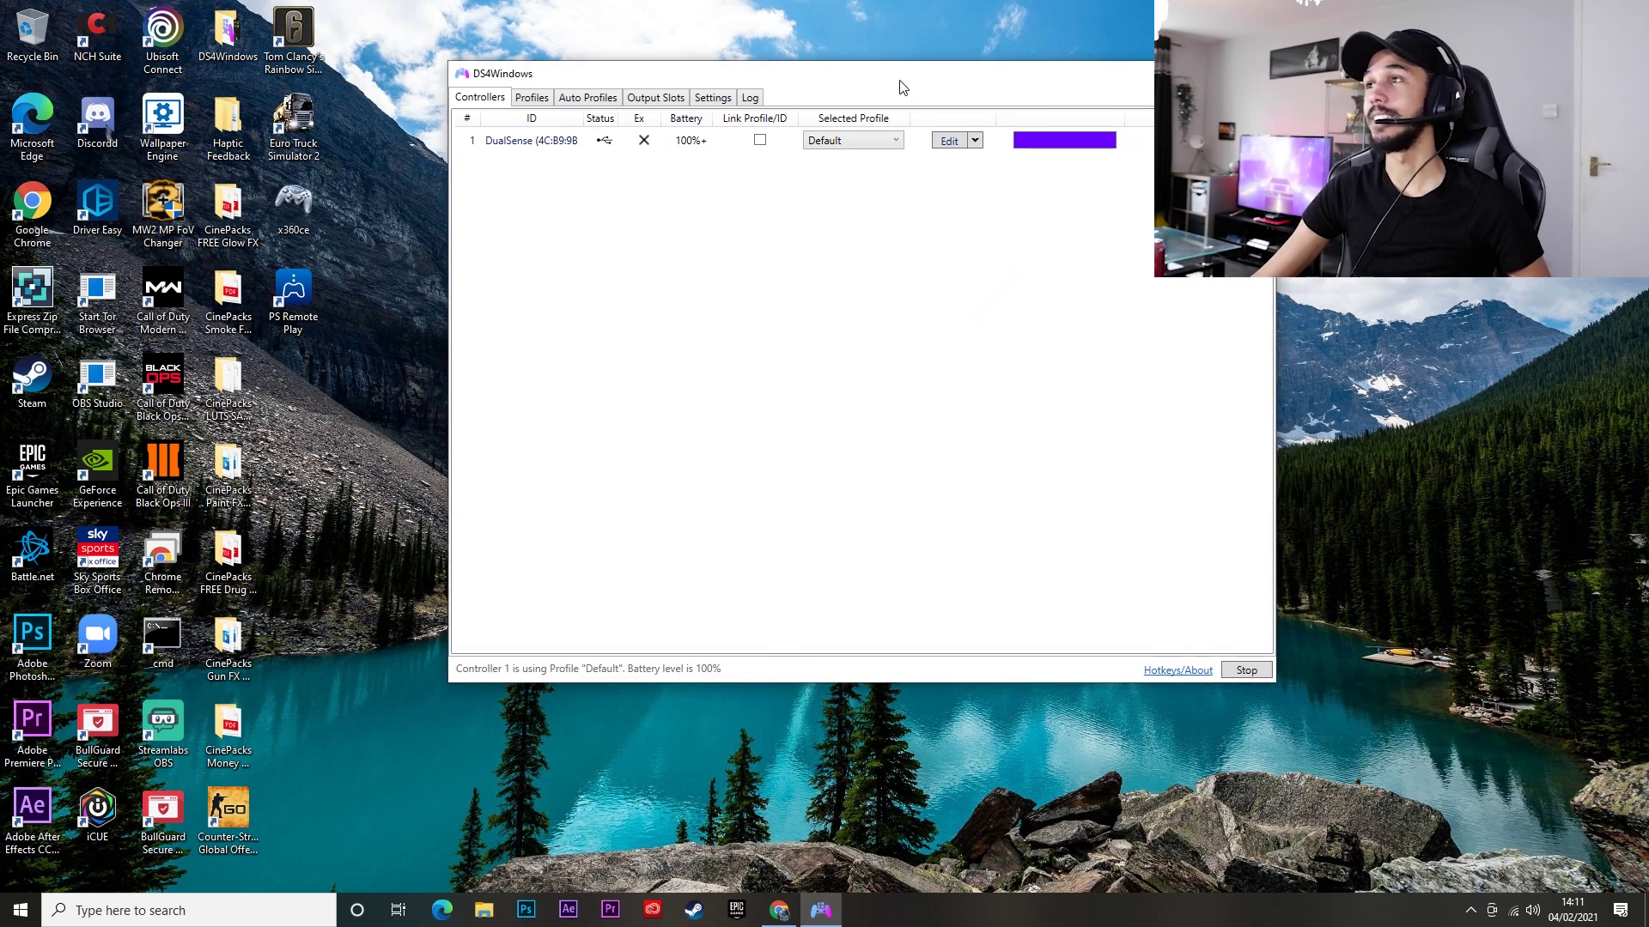